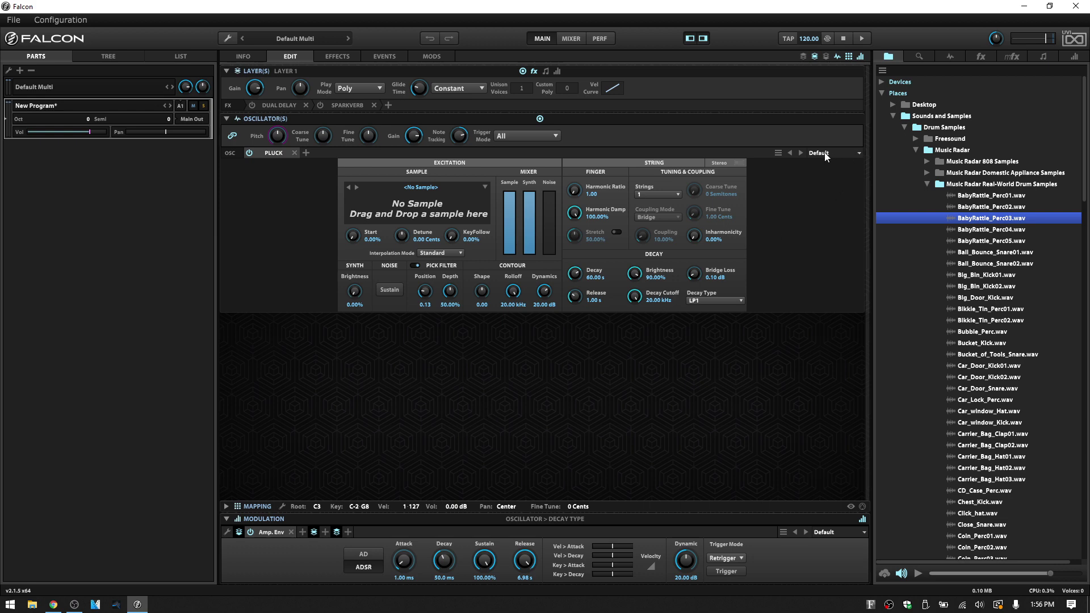
Audition Pluck oscillator presets including Blank, Wood, Bells, Detuned Piano, Toy Piano, Rattled String and Square, and restore the Default preset
click(856, 154)
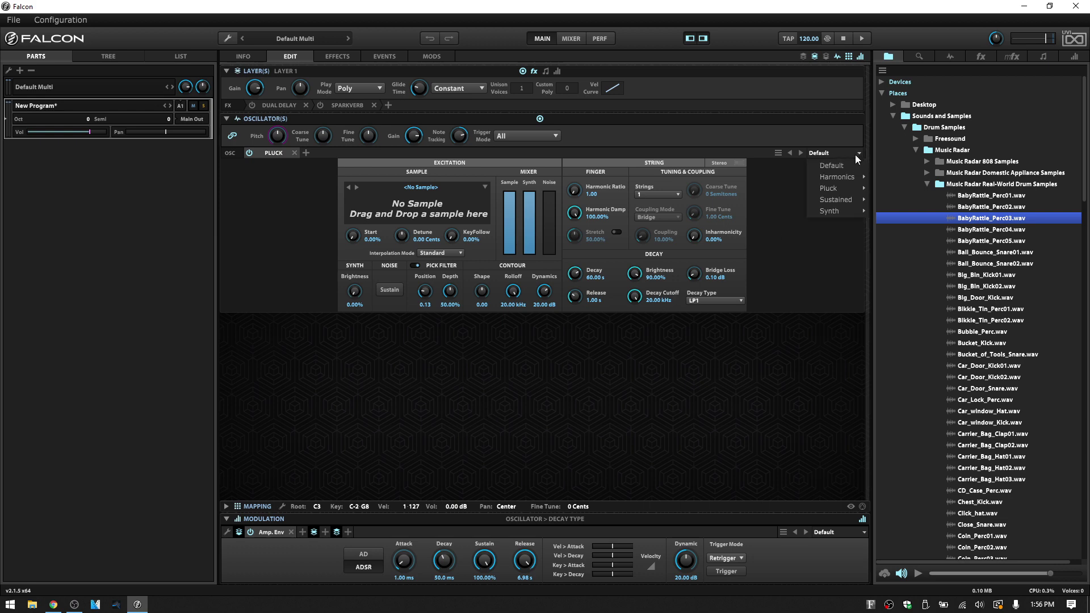
mouse_move(833, 185)
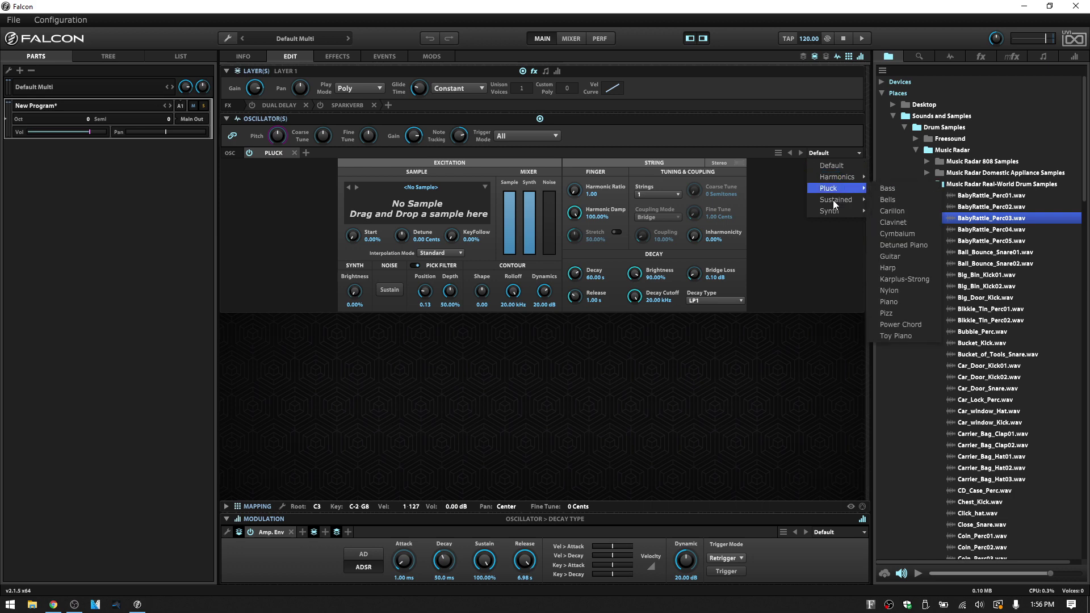
click(796, 250)
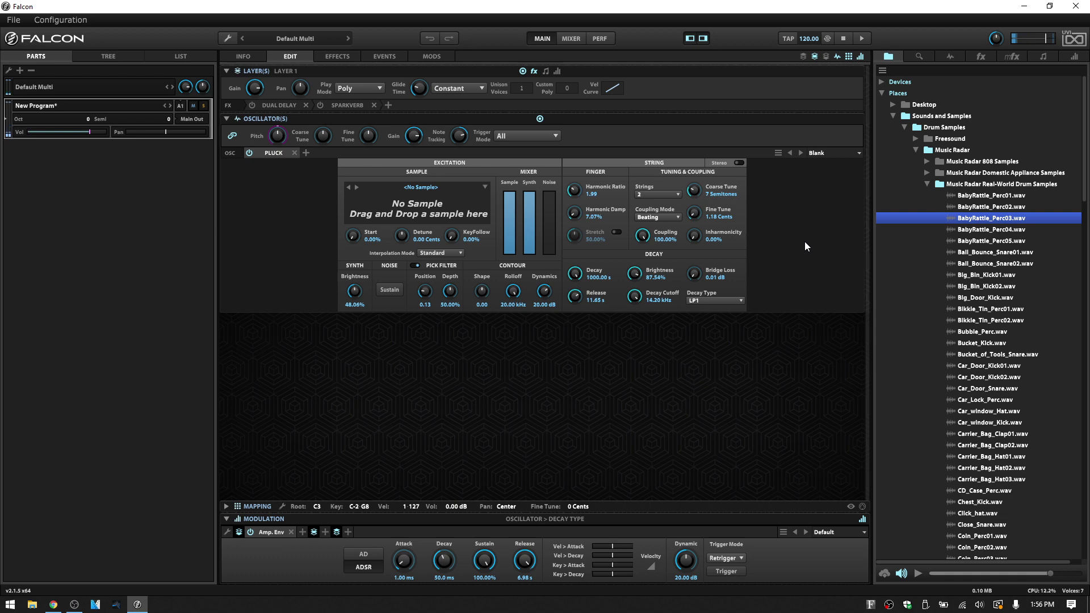
click(800, 153)
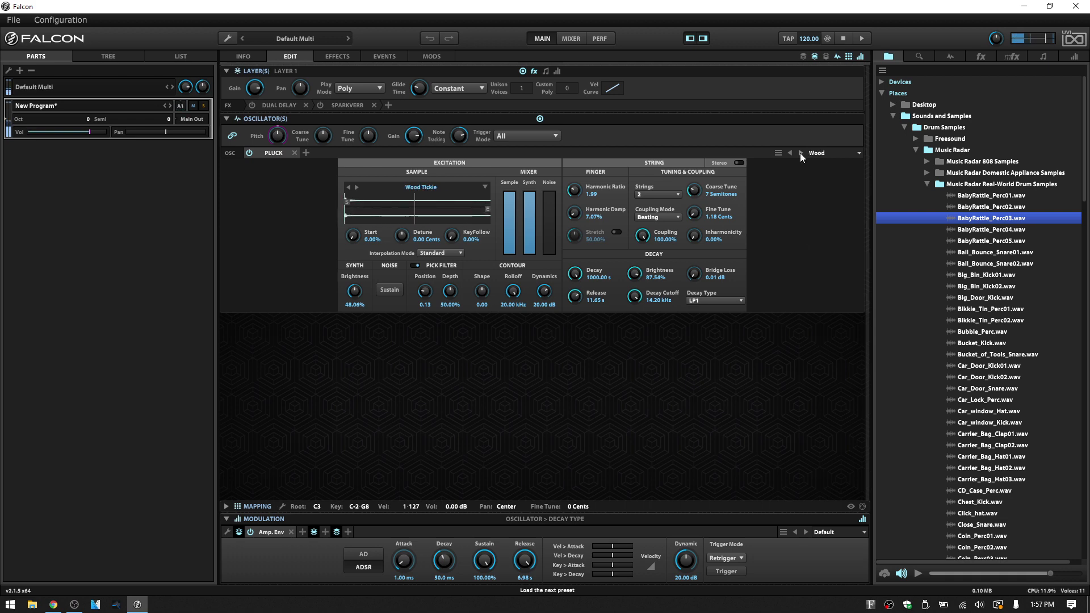
click(801, 152)
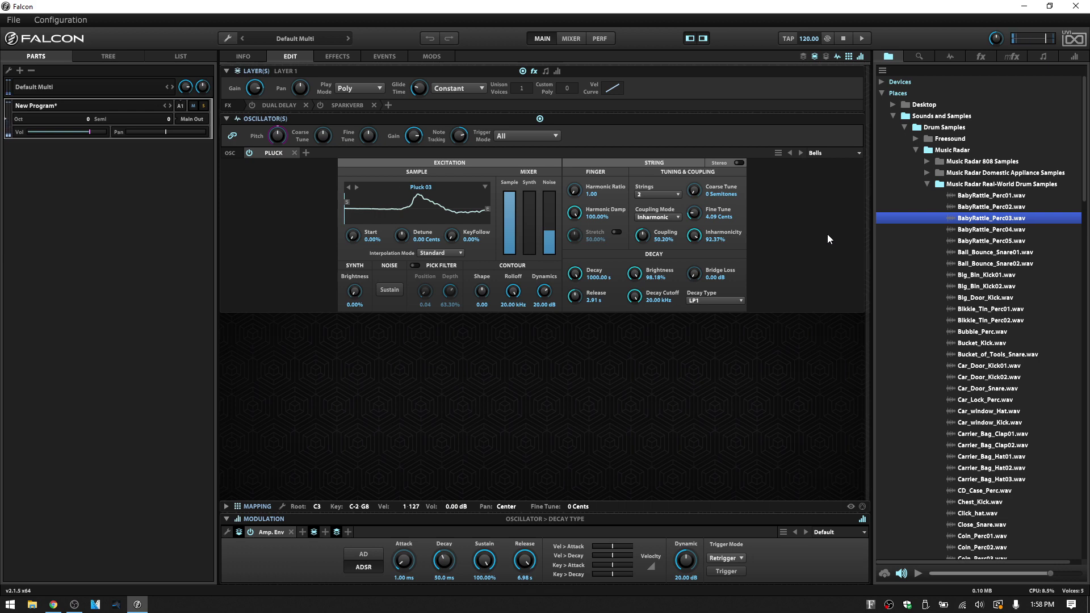
click(801, 153)
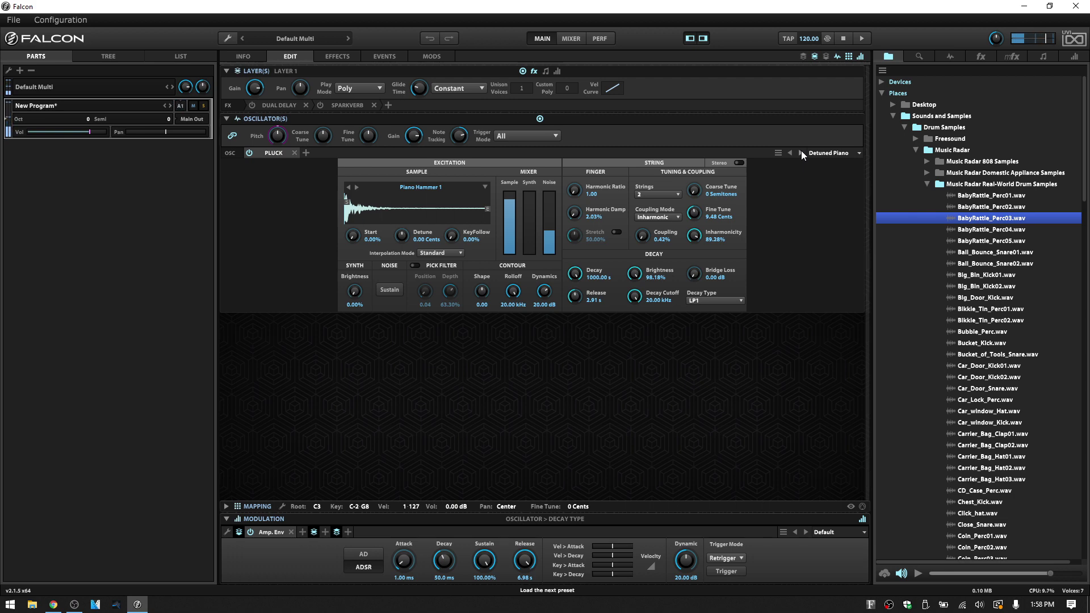
click(802, 152)
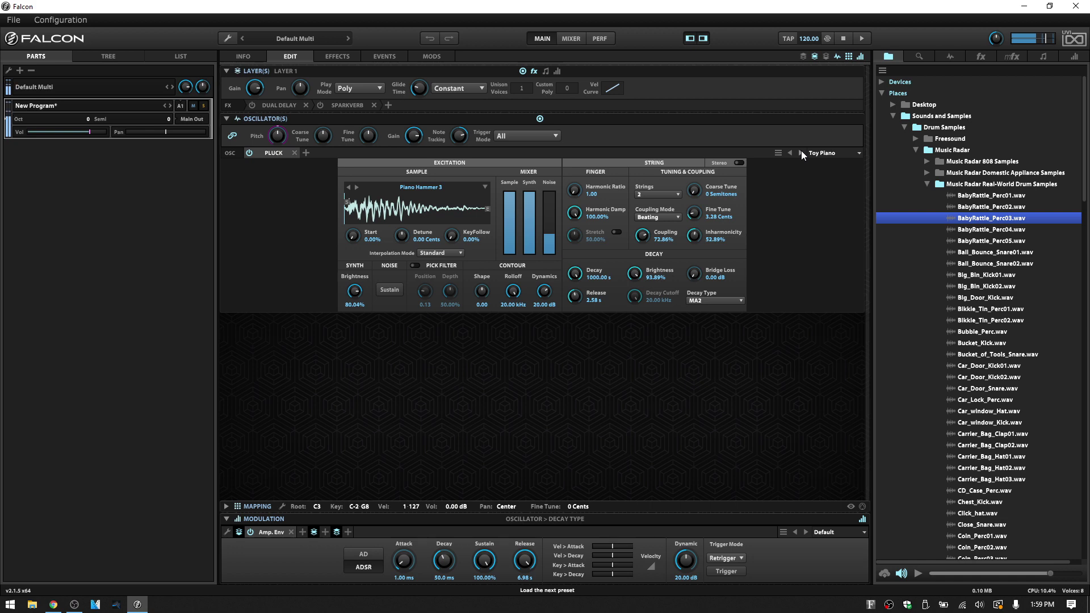
click(801, 153)
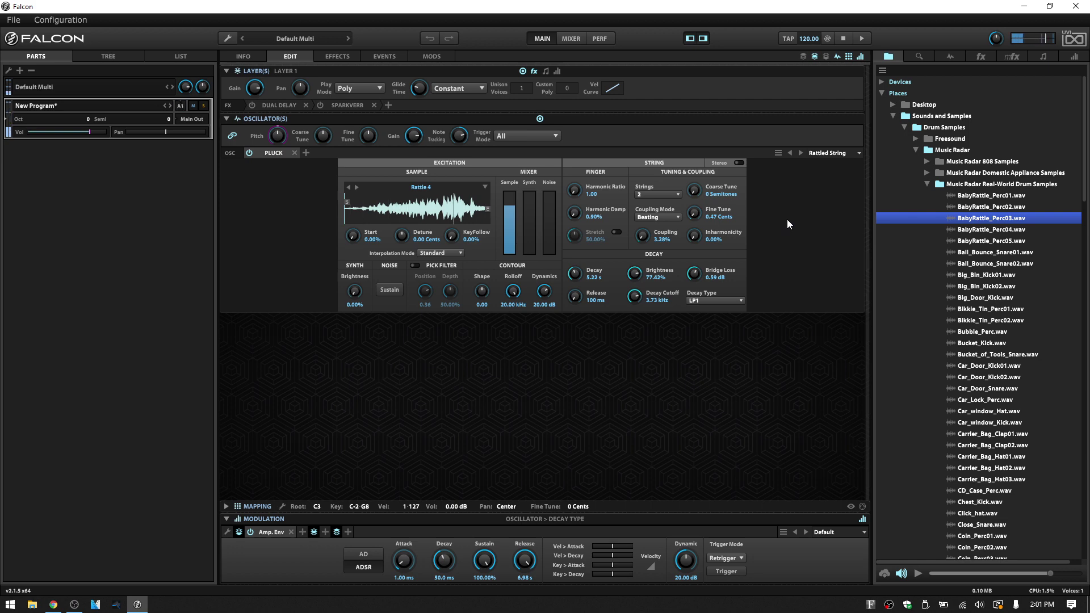
click(800, 153)
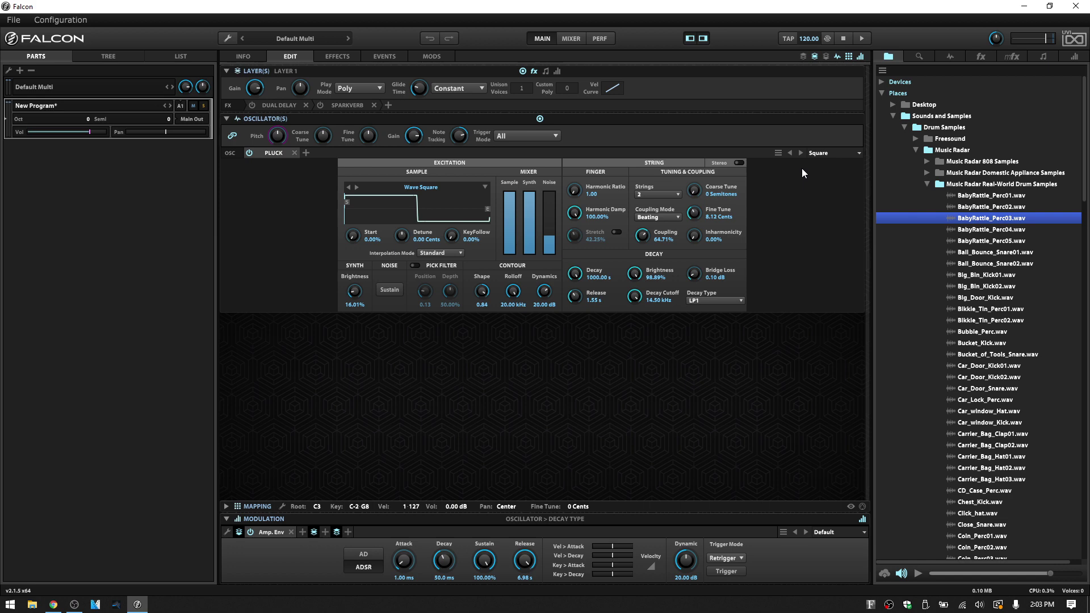
click(845, 154)
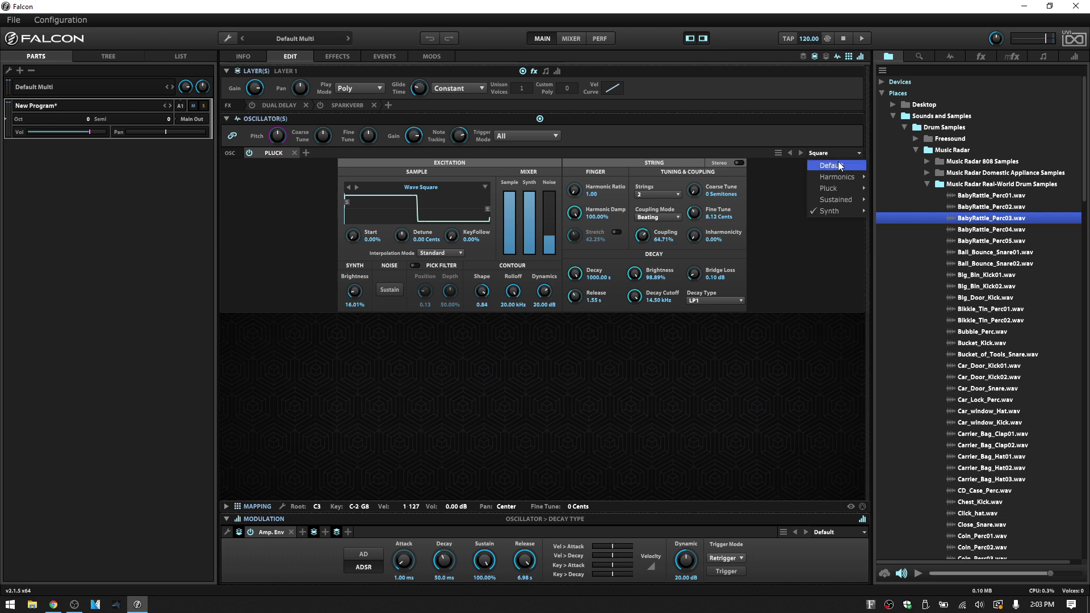
click(836, 166)
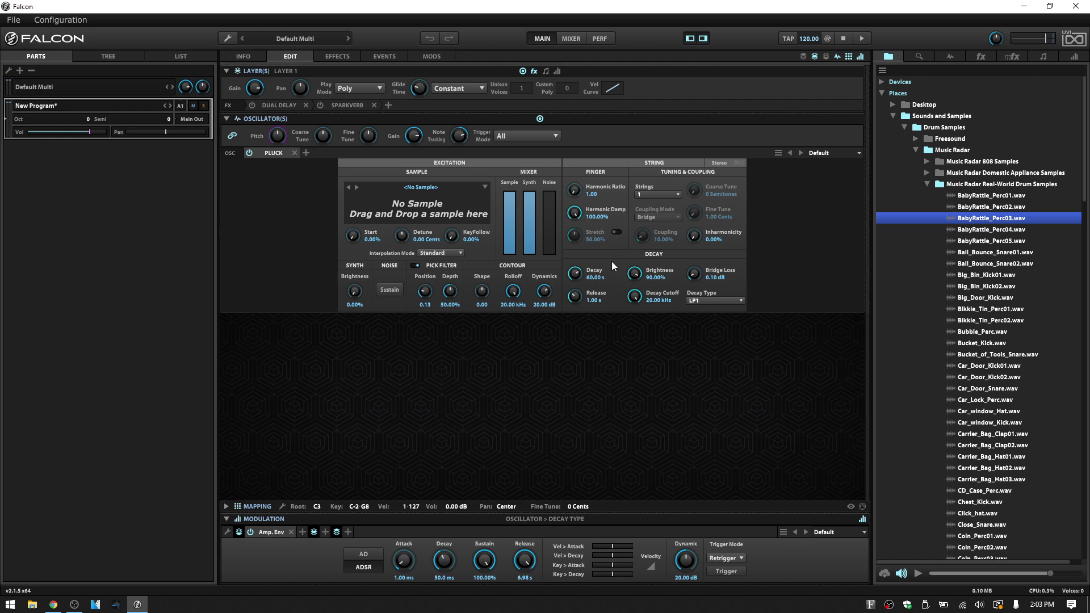
Isolate the Noise source in the excitation mixer by lowering Sample and Synth to zero and raising Noise to full
mouse_move(528, 190)
drag(510, 196, 500, 262)
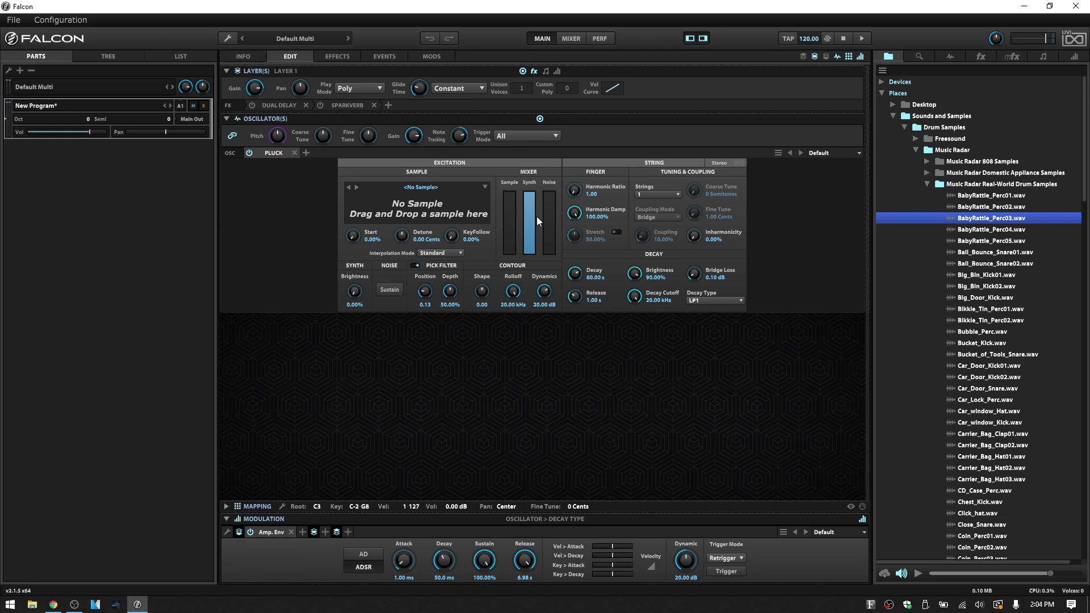
mouse_move(536, 216)
mouse_down()
mouse_move(532, 199)
mouse_move(529, 213)
mouse_up()
drag(547, 250, 554, 180)
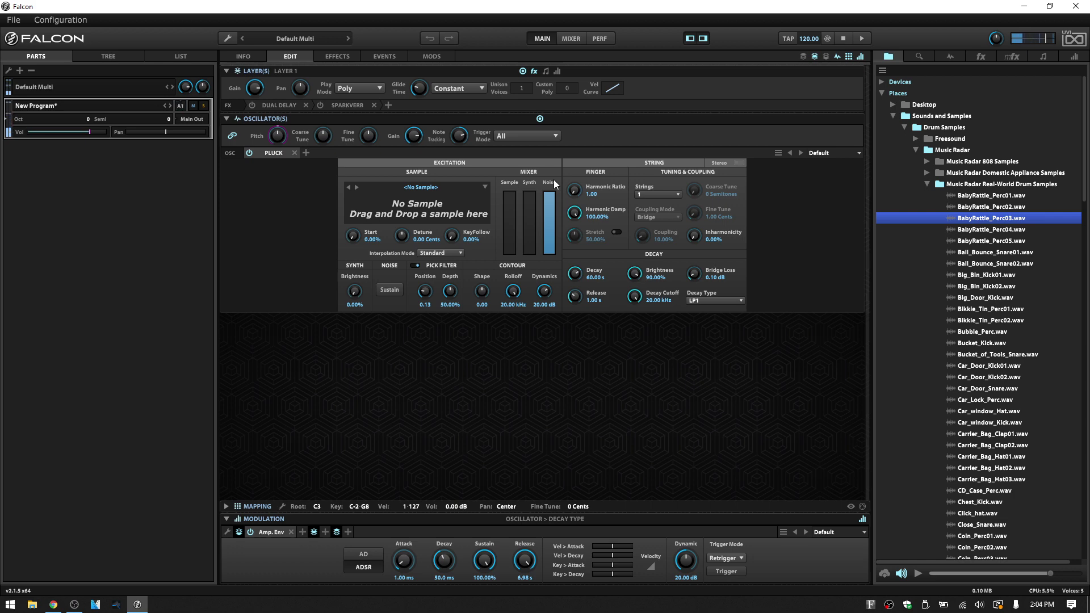
Isolate the Sample source in the mixer at full level with Noise at zero, and look through the factory Attack samples
mouse_move(550, 193)
drag(508, 251, 506, 183)
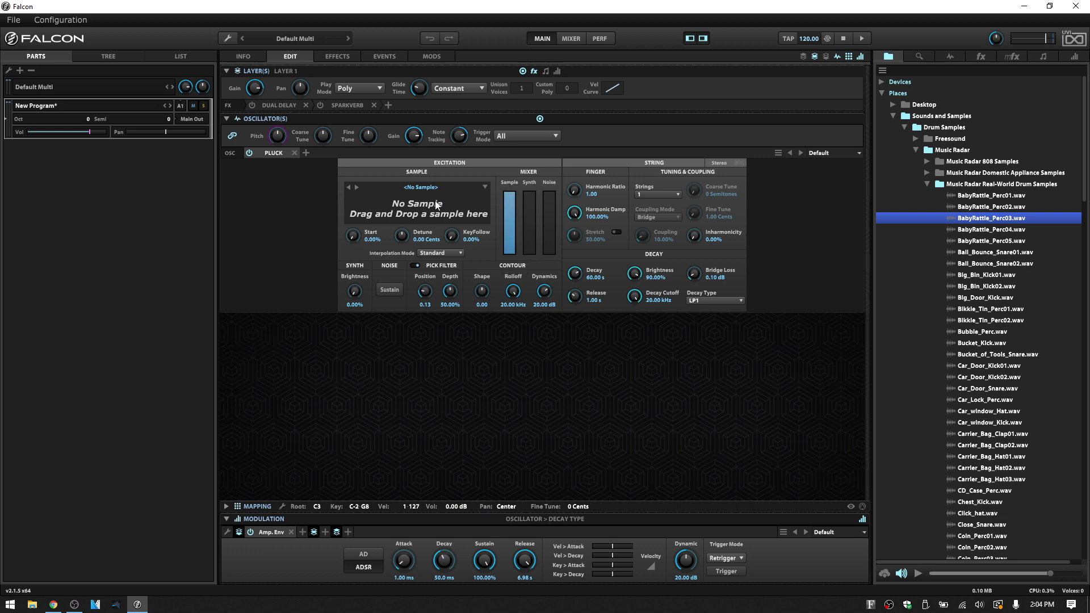
mouse_move(516, 218)
click(485, 186)
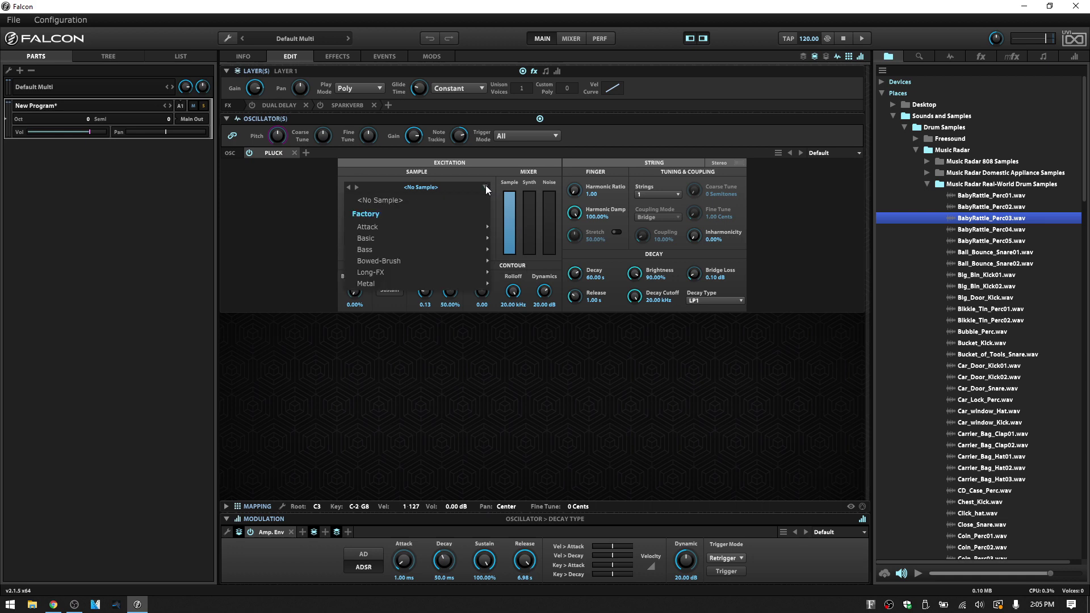
mouse_move(431, 227)
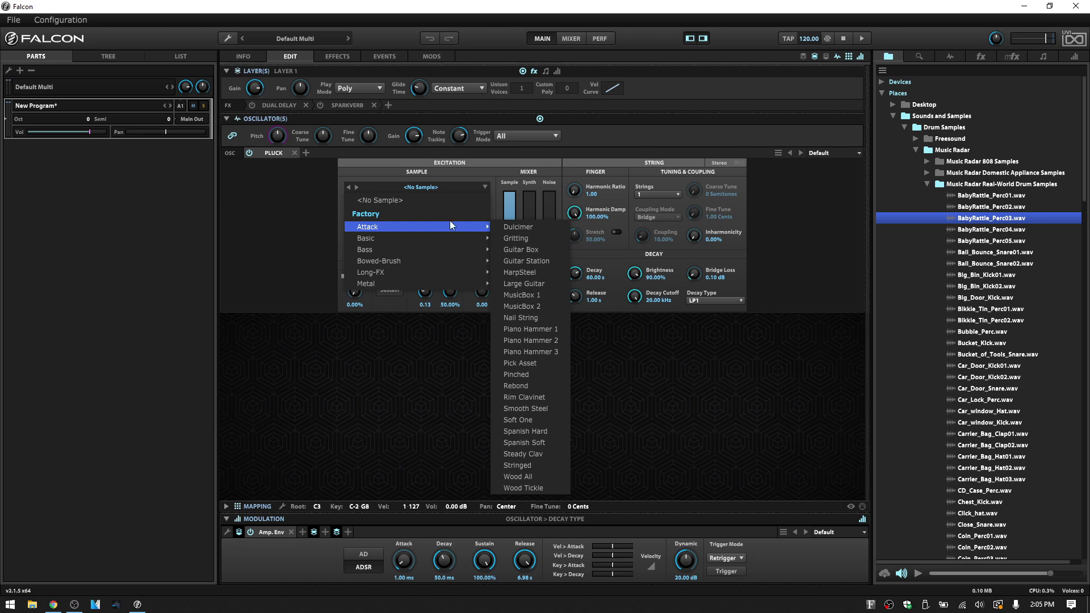
click(554, 175)
Raise the Noise, Synth and Sample mixer levels to nearly full and load the Dulcimer sample from the Attack category
drag(548, 254, 547, 197)
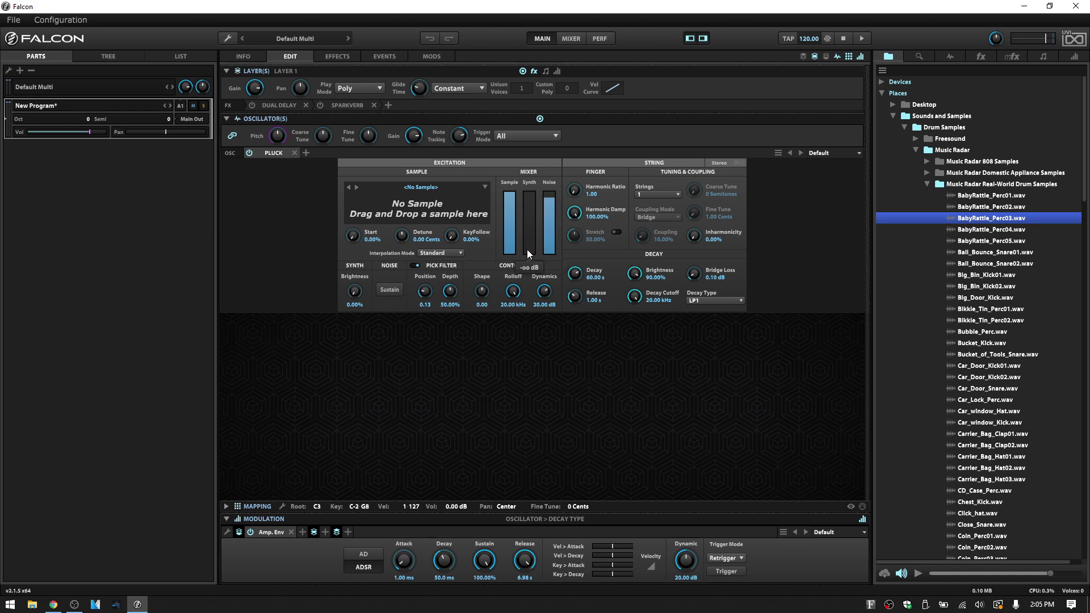
mouse_move(527, 250)
mouse_down()
mouse_move(535, 201)
mouse_move(509, 219)
mouse_move(510, 243)
mouse_up()
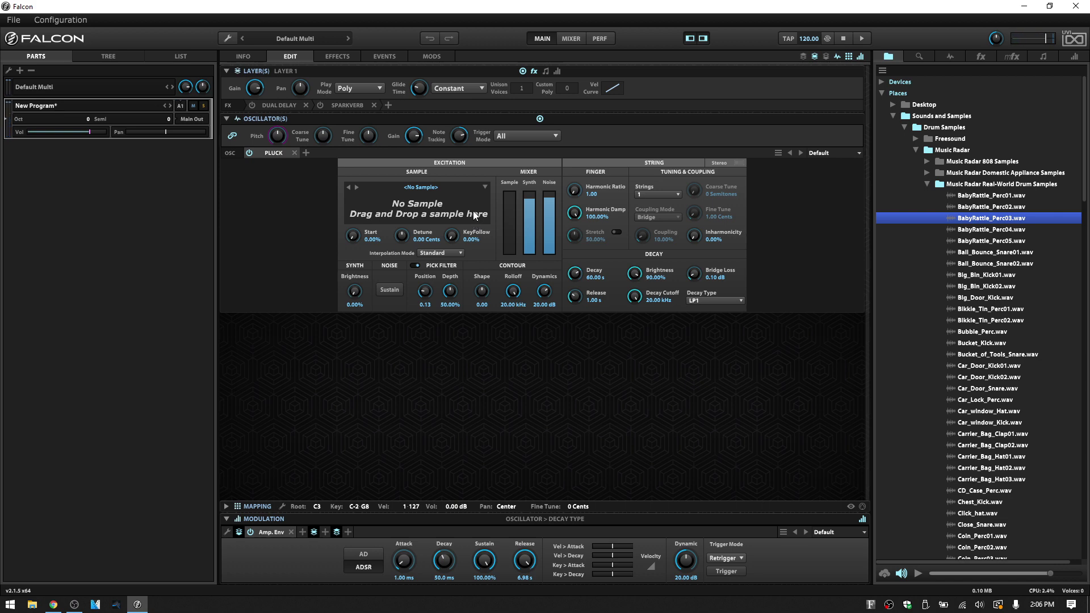
click(482, 189)
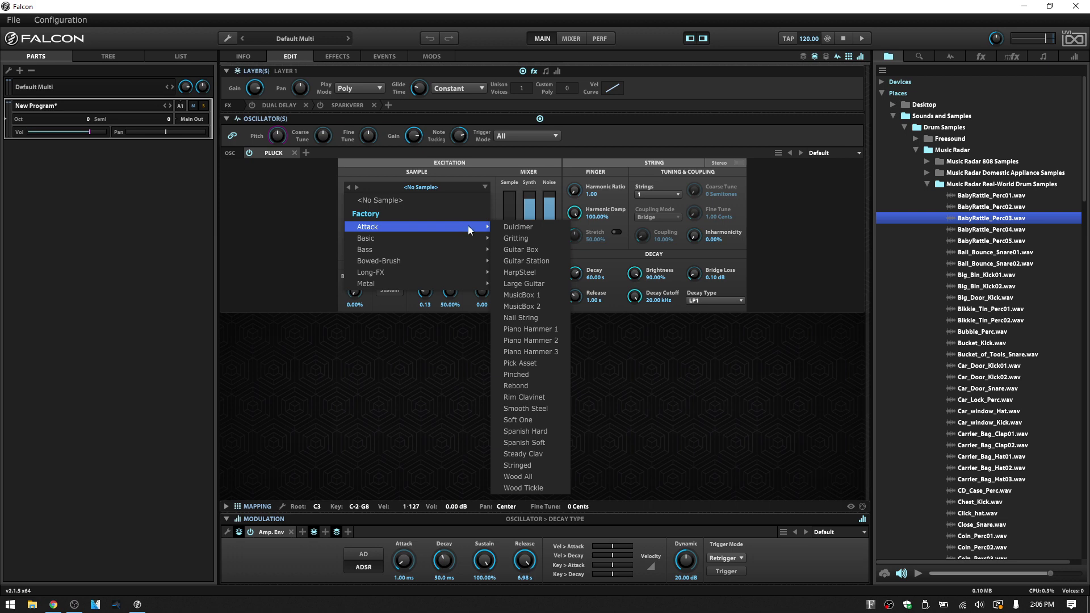
click(513, 227)
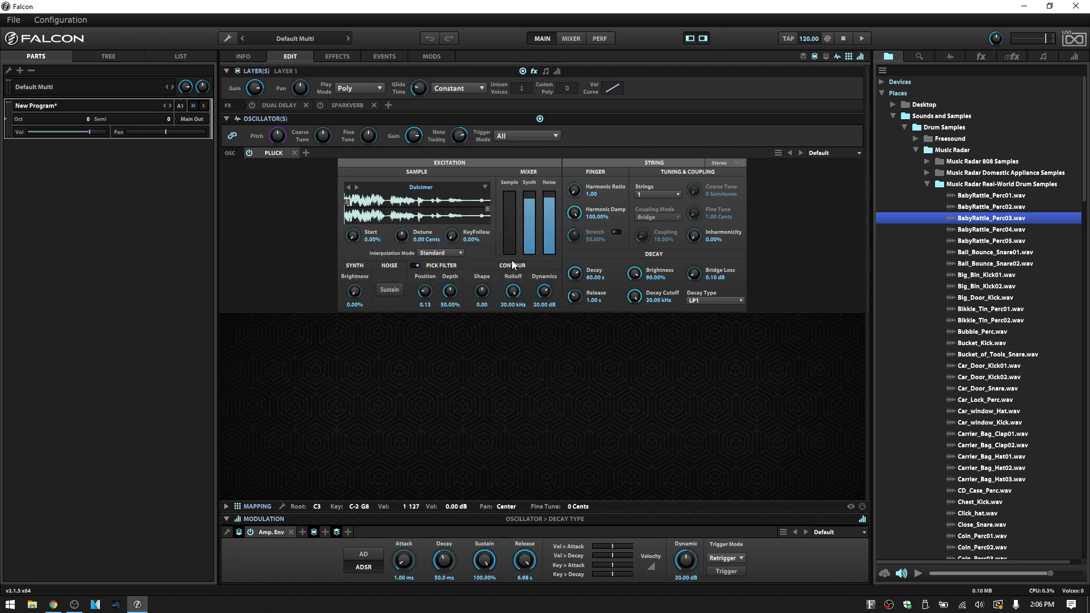
drag(506, 250, 510, 199)
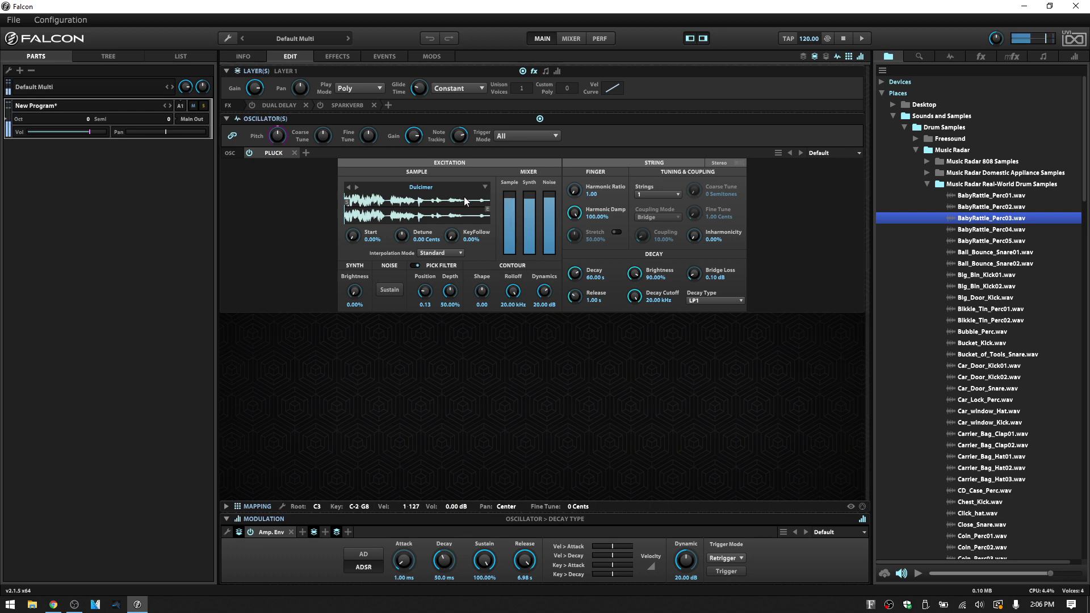
Audition the Attack samples Gritting, Guitar Box, Guitar Station and HarpSteel as the excitation source
click(356, 188)
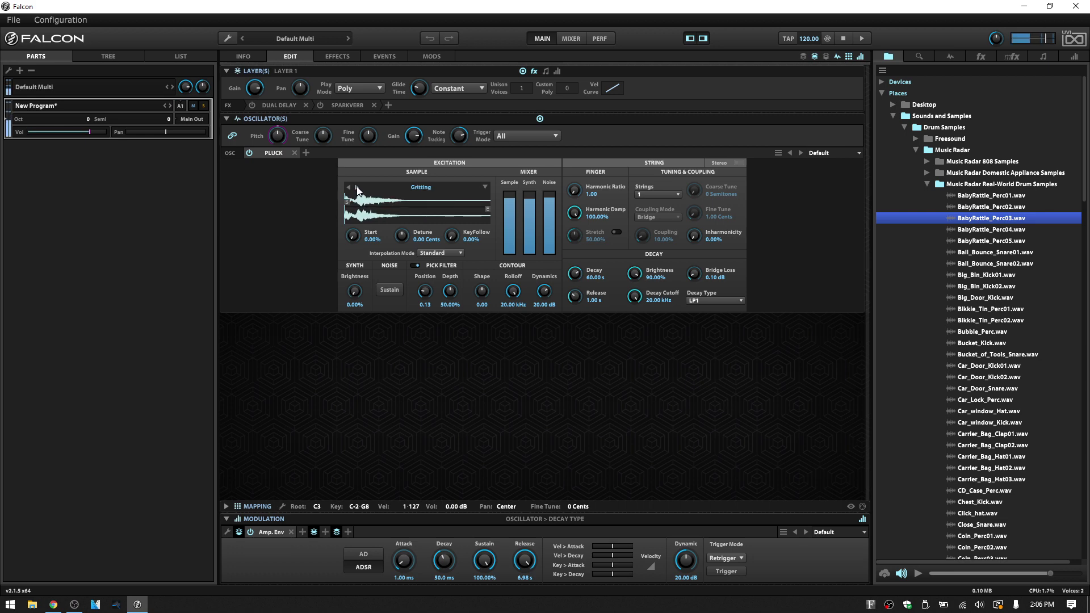
click(356, 187)
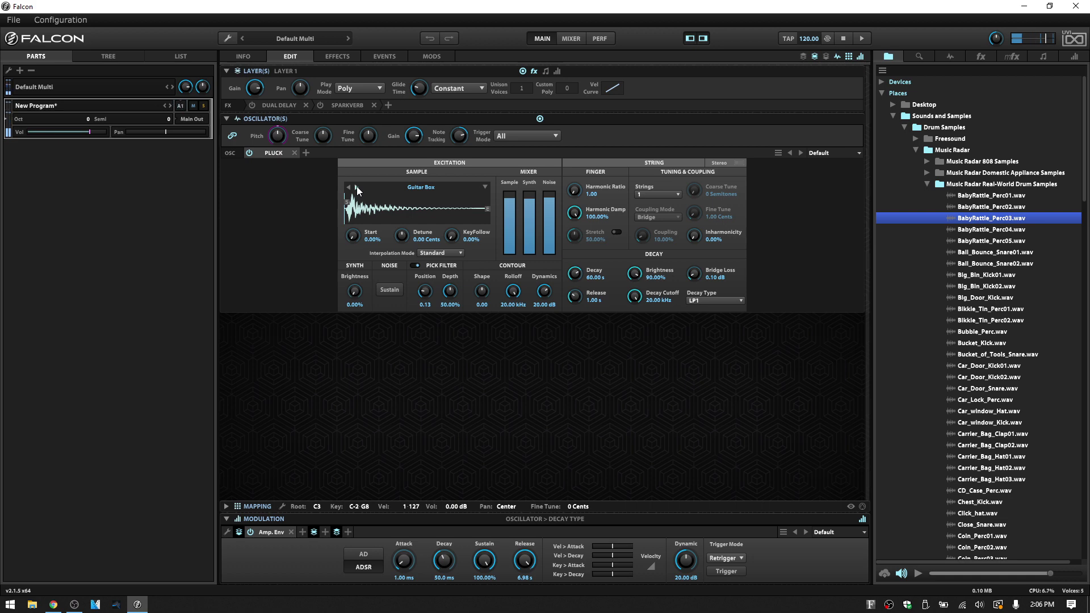
click(356, 187)
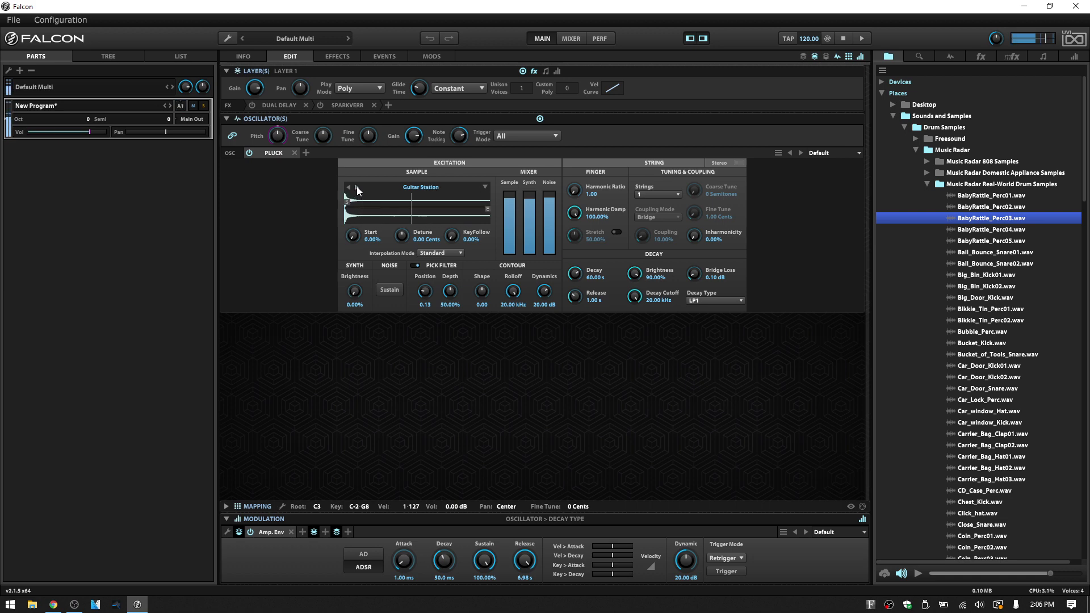
click(357, 187)
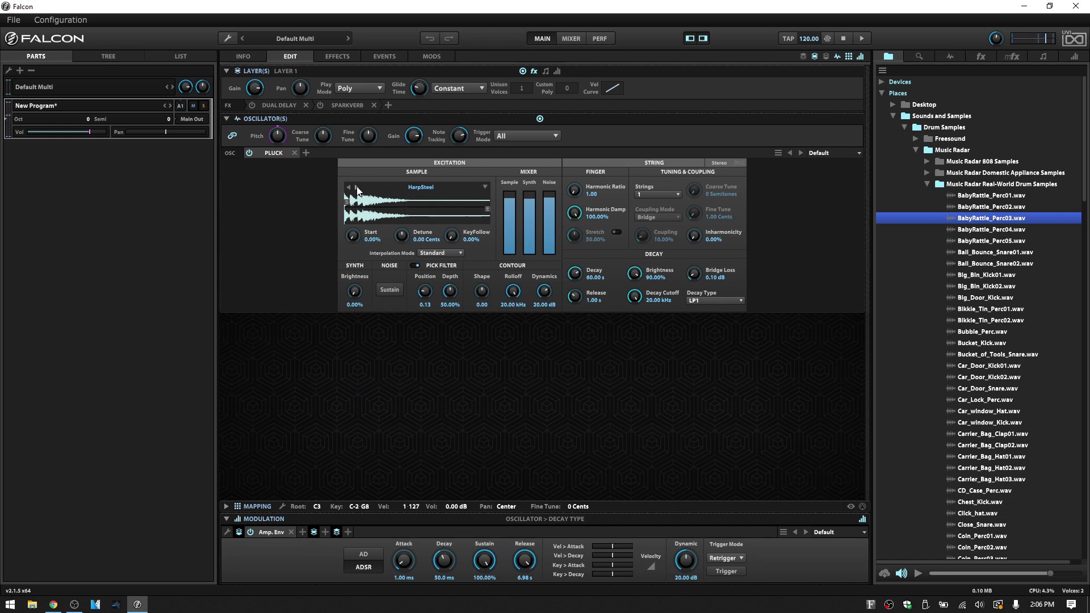
Load Afoxe Long from the Bowed-Brush category and audition further samples including Dark Bow 1, Dark Bow 2, Fast Brush 2 and Friction
click(484, 188)
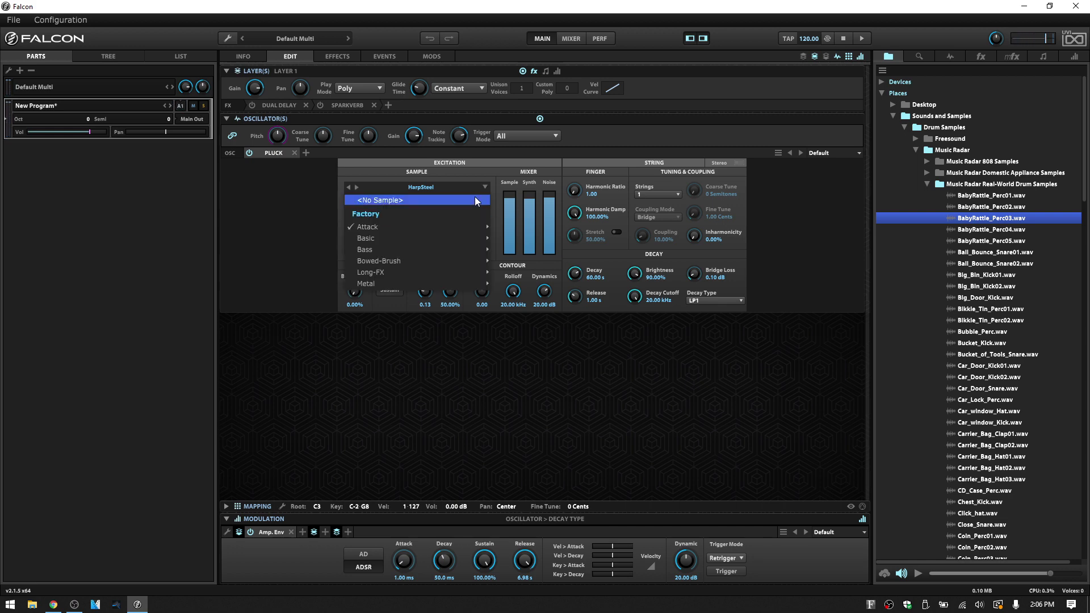
mouse_move(390, 266)
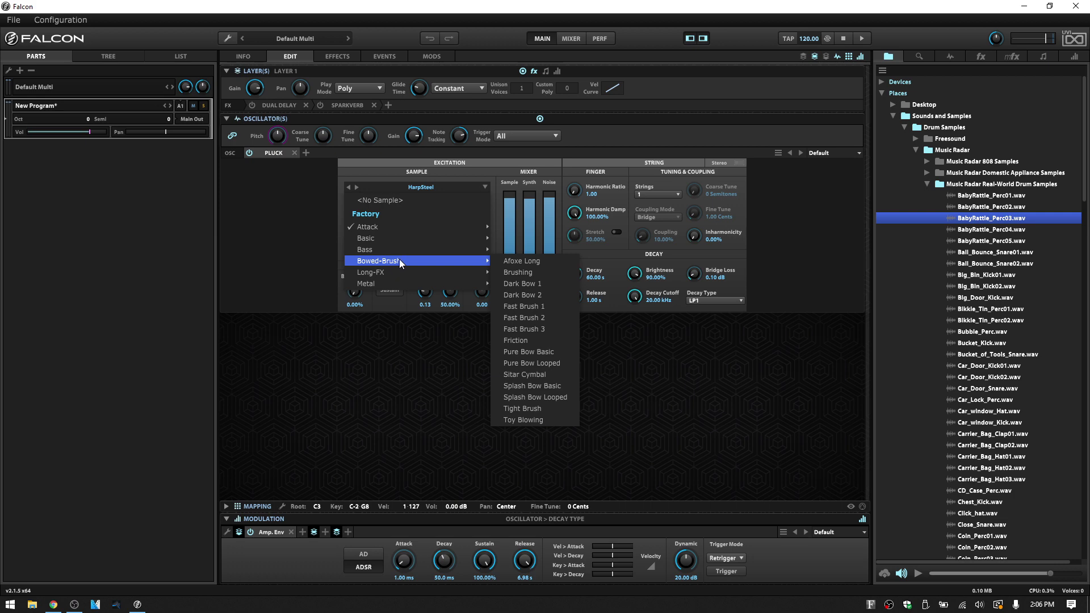
click(516, 263)
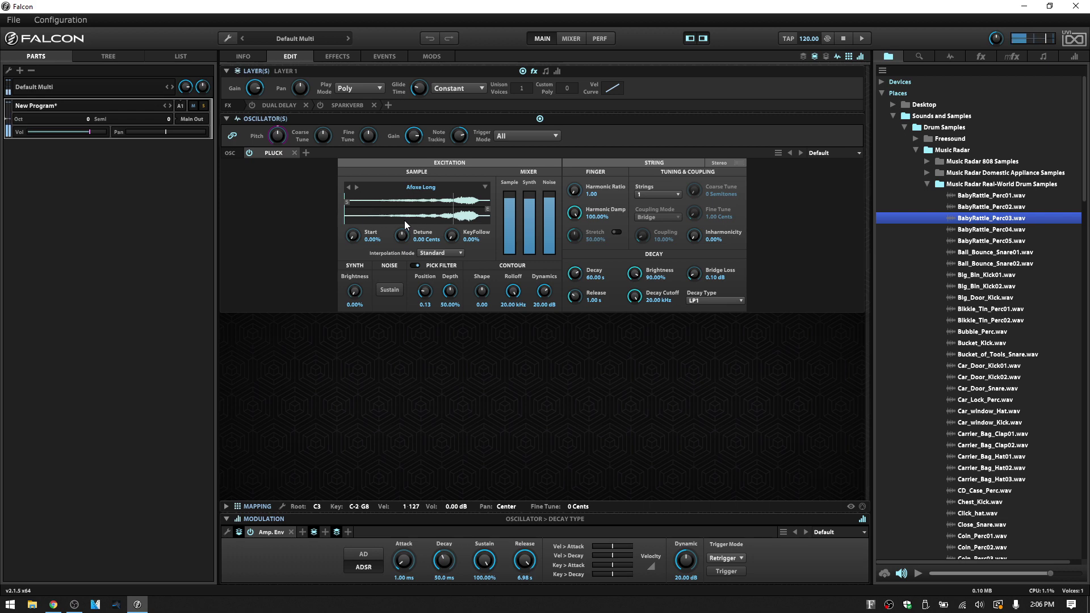
click(356, 188)
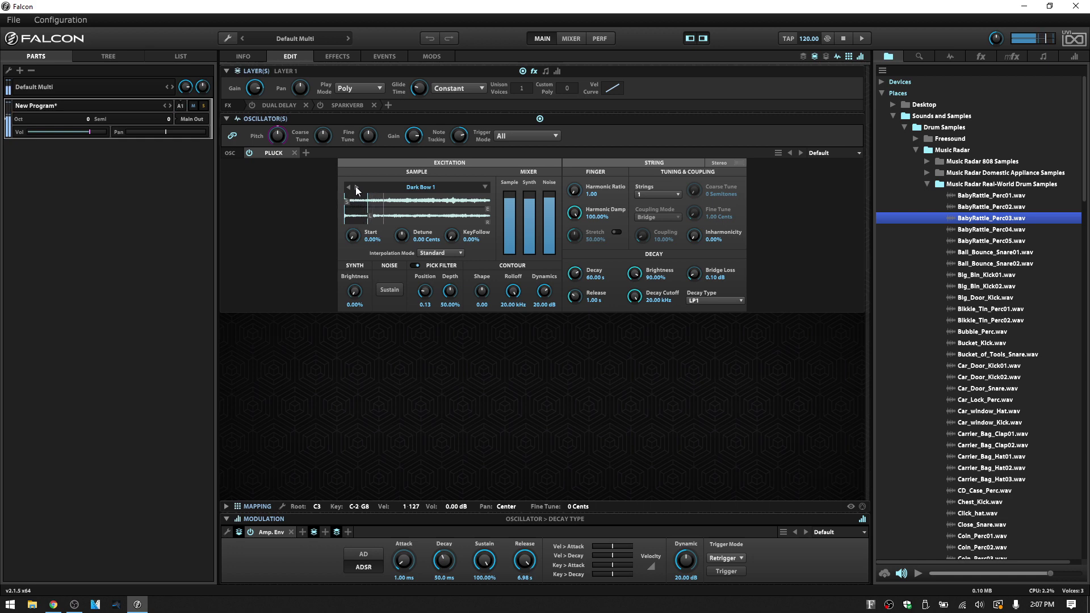
click(356, 189)
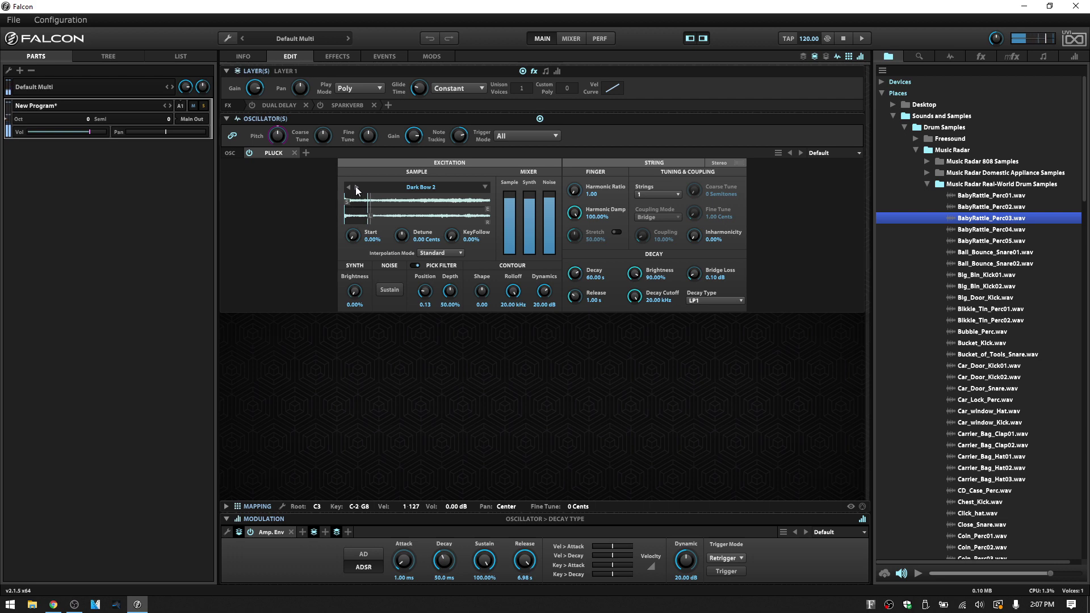
click(357, 188)
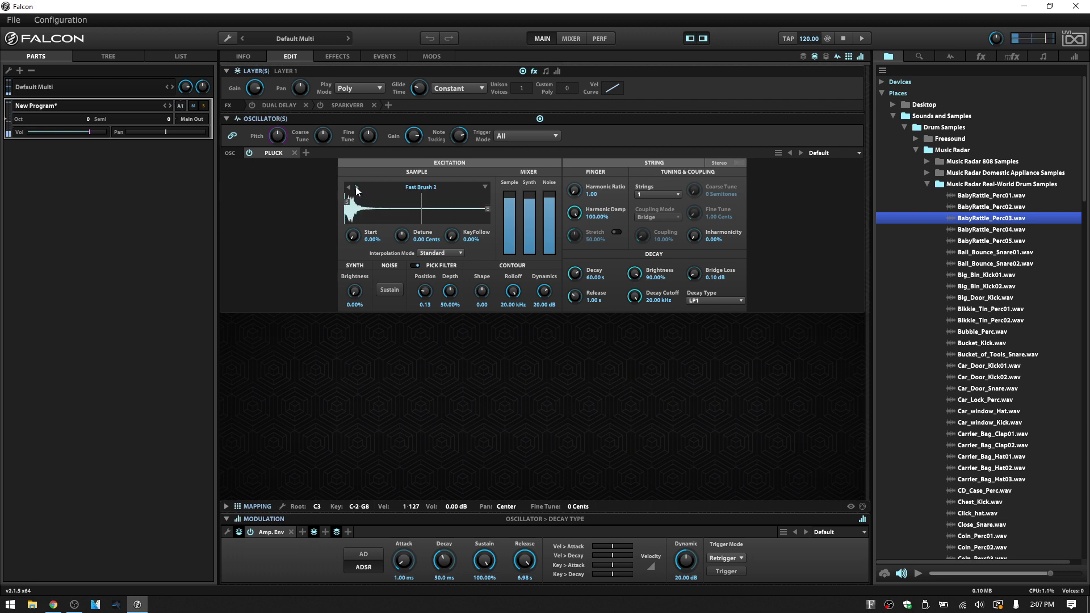
click(357, 189)
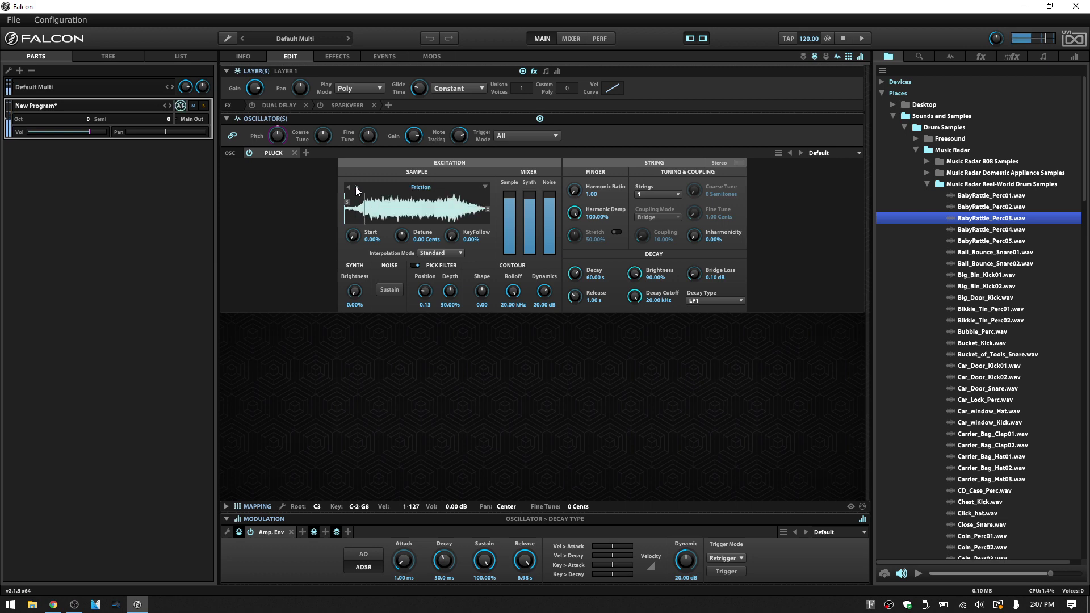
Load the Coin String sample from the factory Metal category as the excitation sample
click(471, 187)
mouse_move(408, 287)
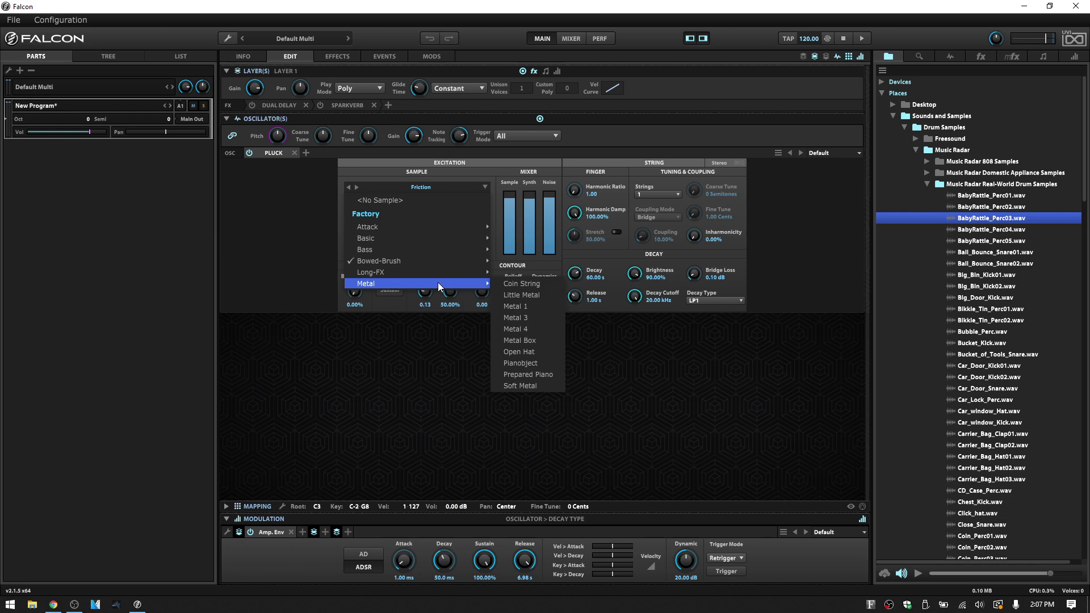
click(519, 285)
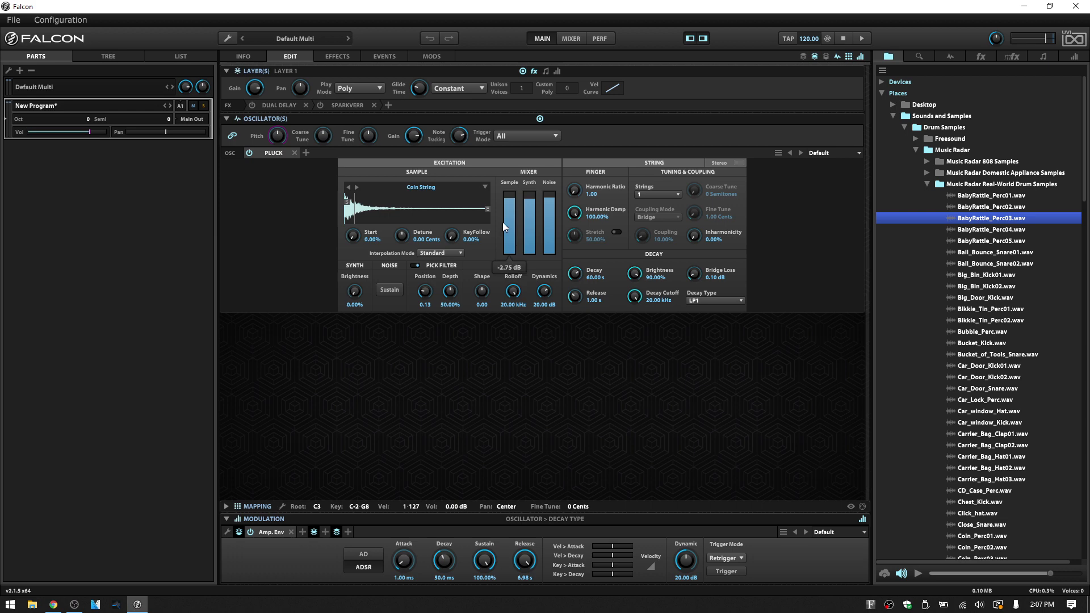
Load the browser file BabyRattle_Perc03.wav as the Pluck oscillator's excitation sample
click(485, 186)
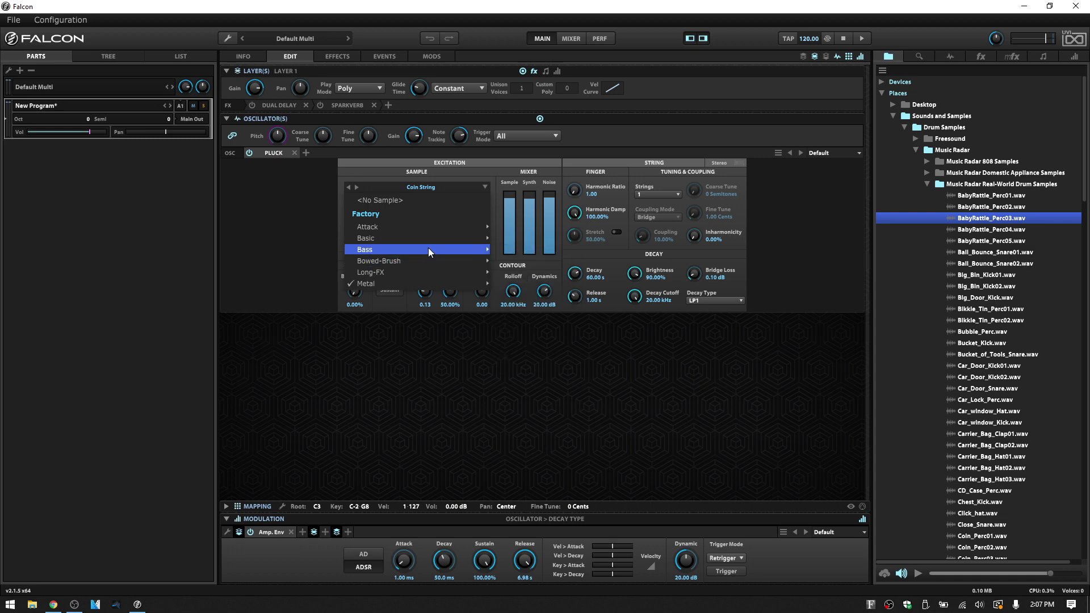
click(484, 172)
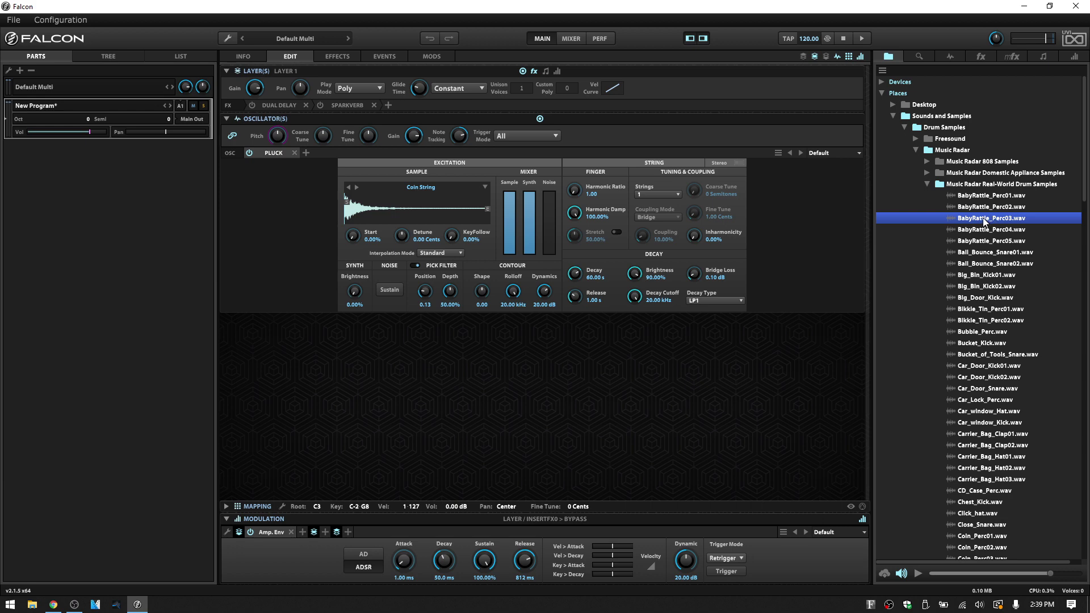
drag(984, 221, 434, 205)
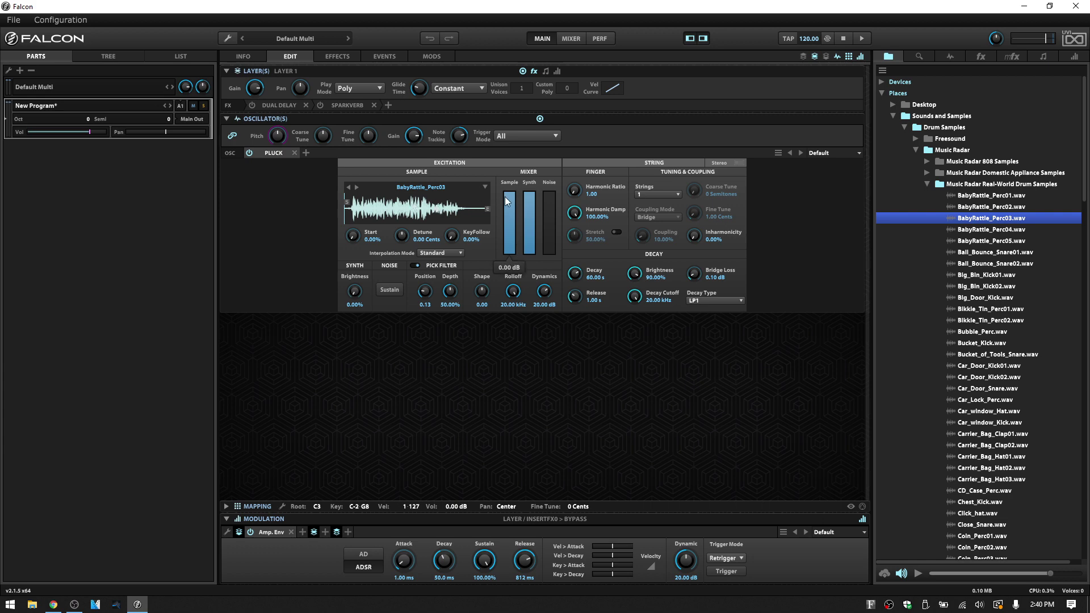
Silence the Sample mixer level while raising Noise to full, and bring Sample back to about four fifths
drag(506, 196, 554, 193)
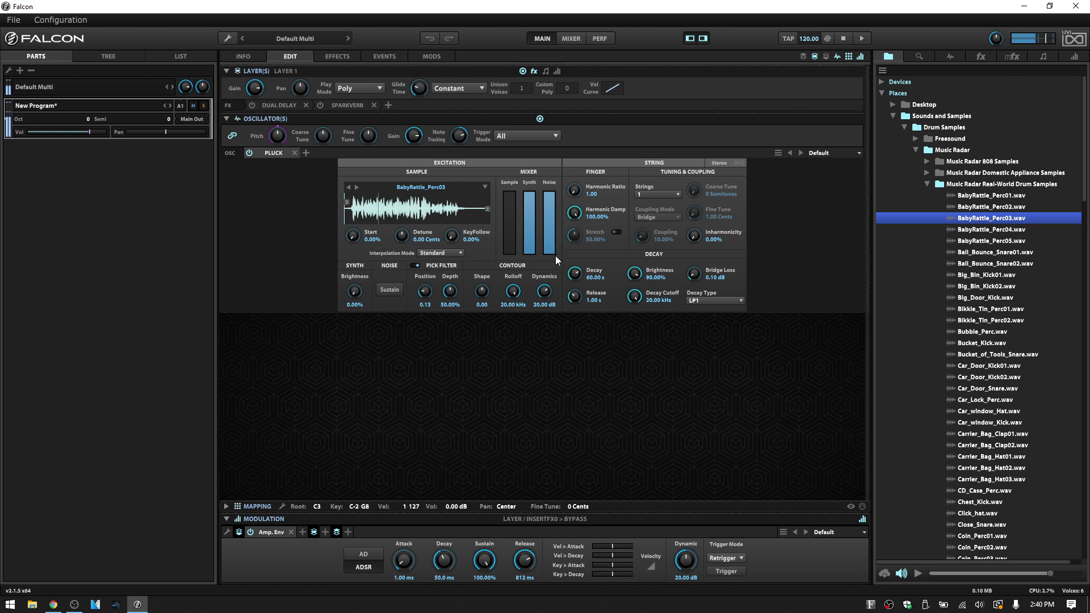
mouse_move(531, 196)
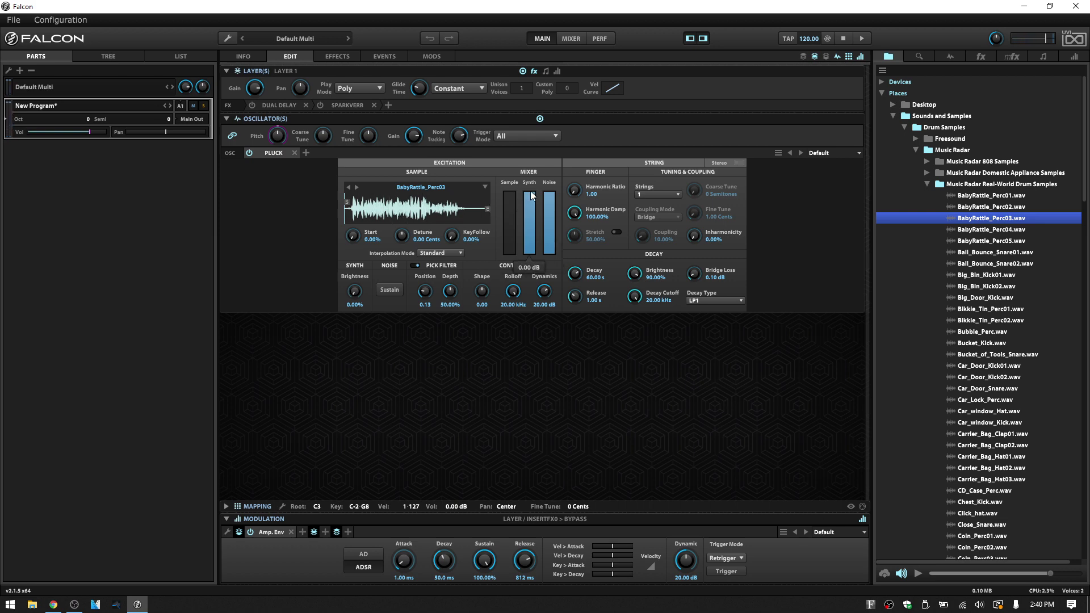
mouse_move(512, 241)
drag(509, 250, 509, 202)
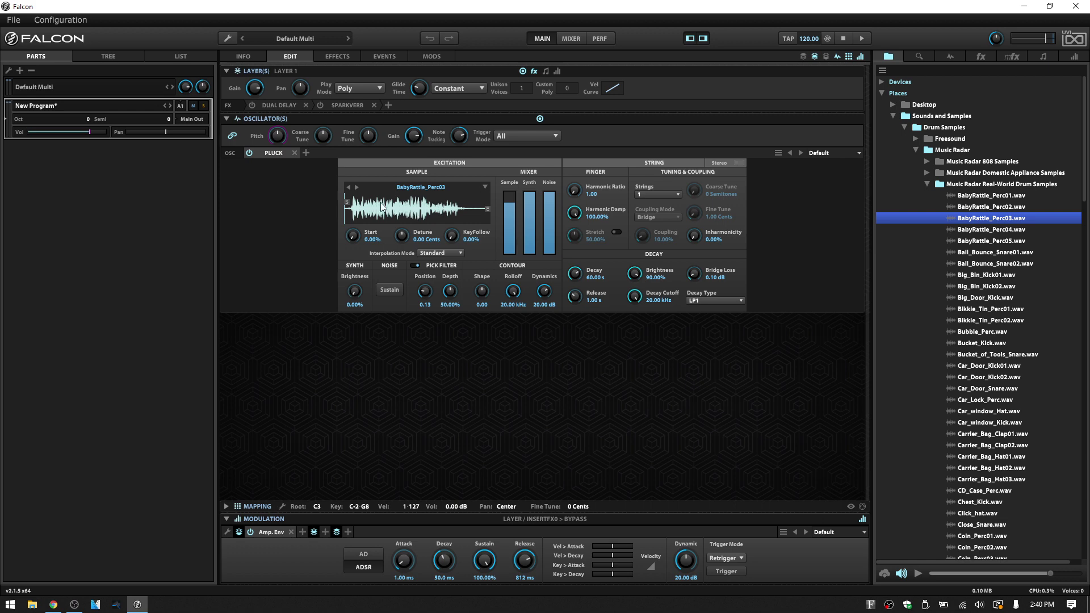
Try trimming the excitation sample to a short section, and widen the range again with its start marker back at the beginning
drag(346, 203, 367, 202)
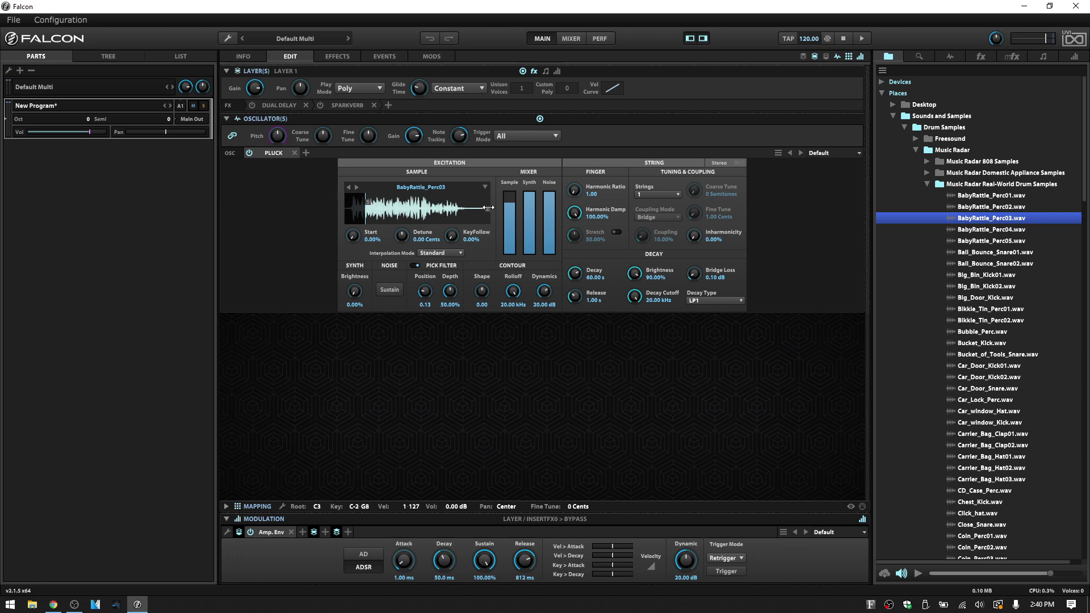
drag(486, 210, 395, 202)
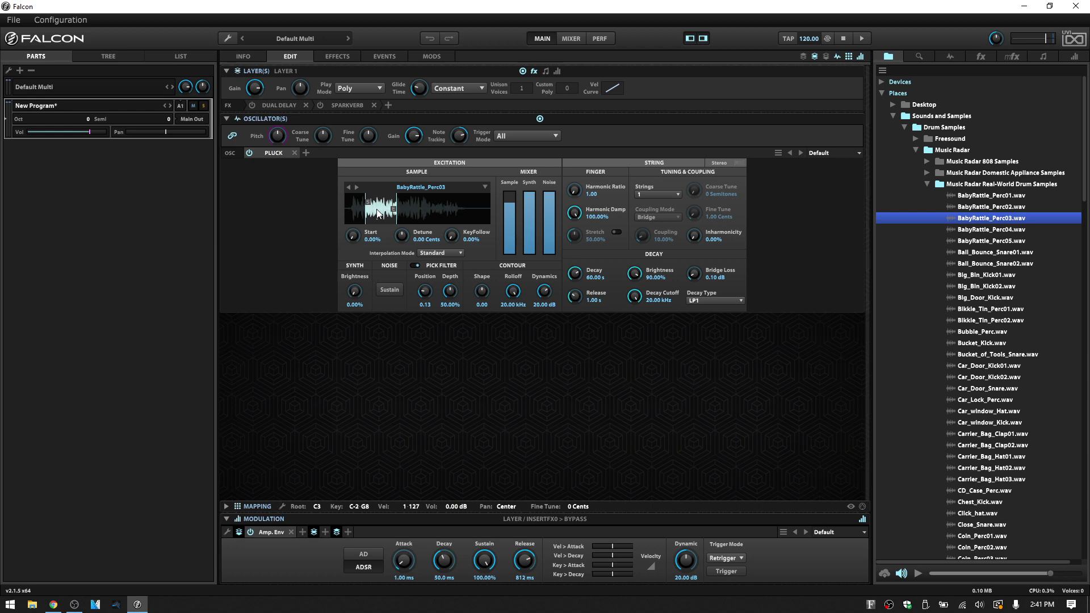
click(383, 213)
click(383, 214)
click(383, 214)
drag(395, 213, 463, 216)
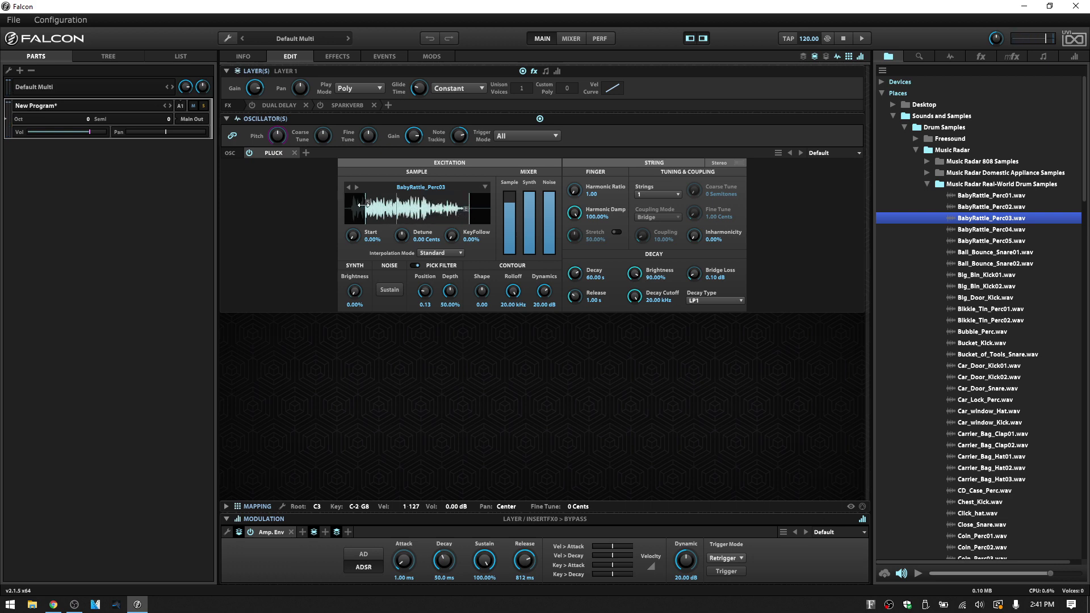
drag(366, 205, 336, 204)
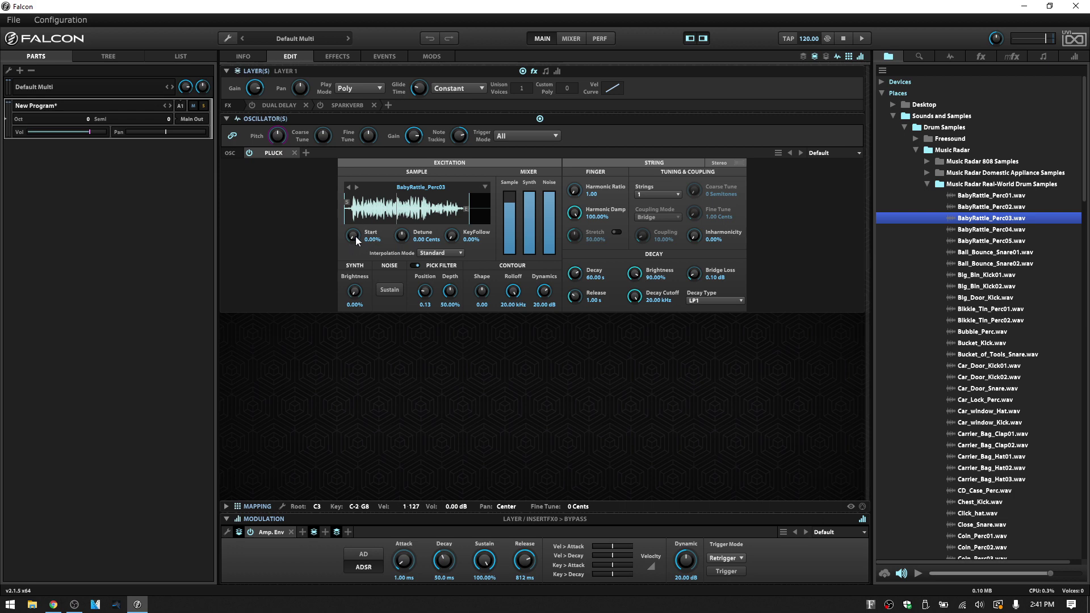
Try a sample Start of 49.60% with the end marker back at full length, and return Start to 0.00%
drag(352, 235, 349, 175)
drag(467, 205, 489, 205)
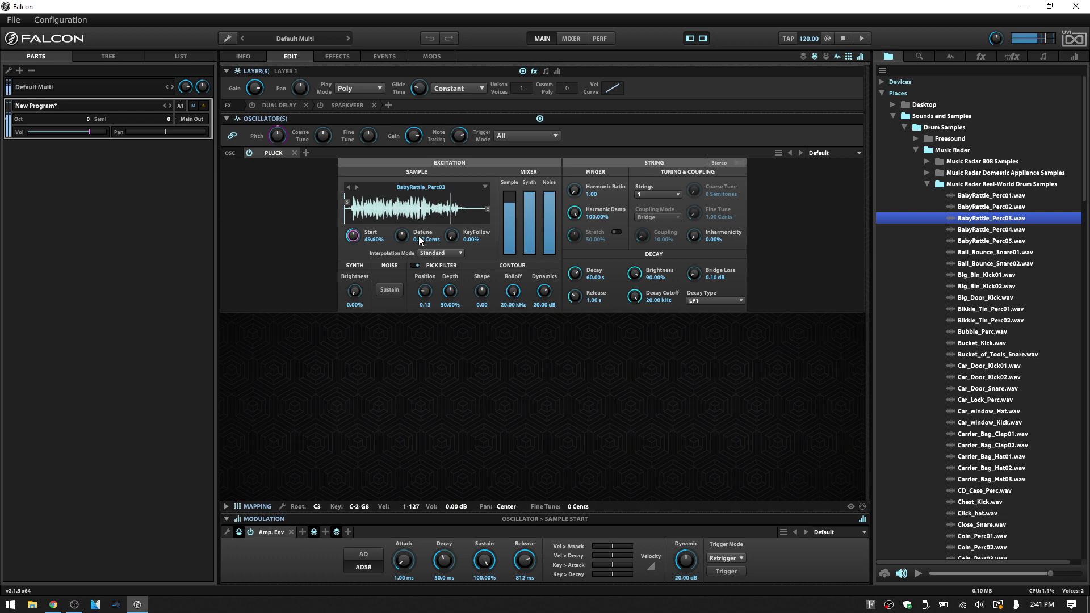
drag(353, 235, 353, 319)
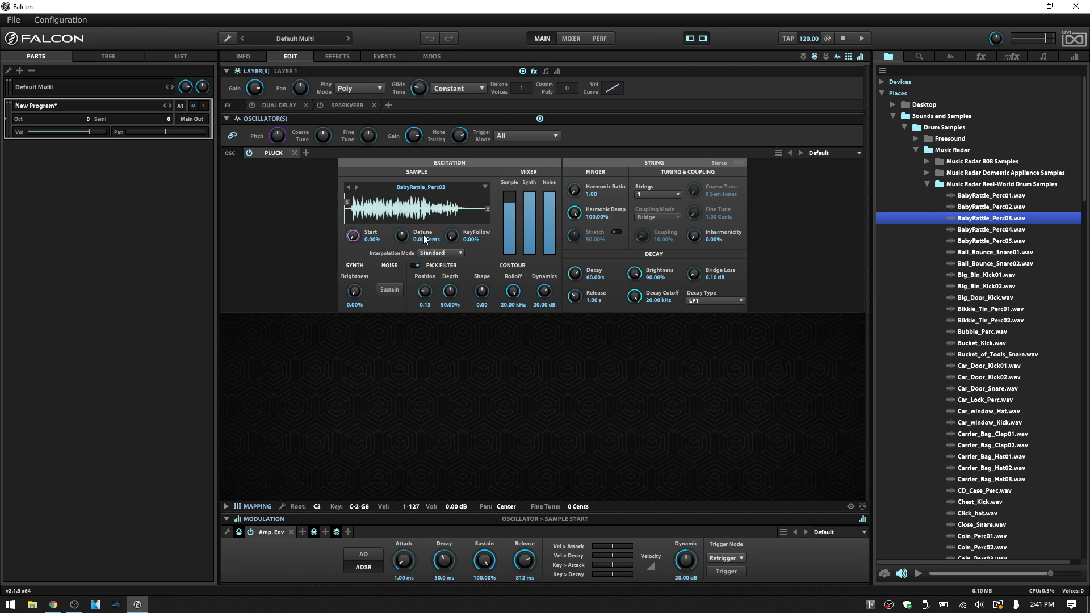
Detune the excitation sample to -31.10 semitones and move its start marker slightly inward
click(402, 236)
mouse_move(402, 237)
mouse_down()
mouse_move(404, 271)
mouse_move(402, 250)
mouse_up()
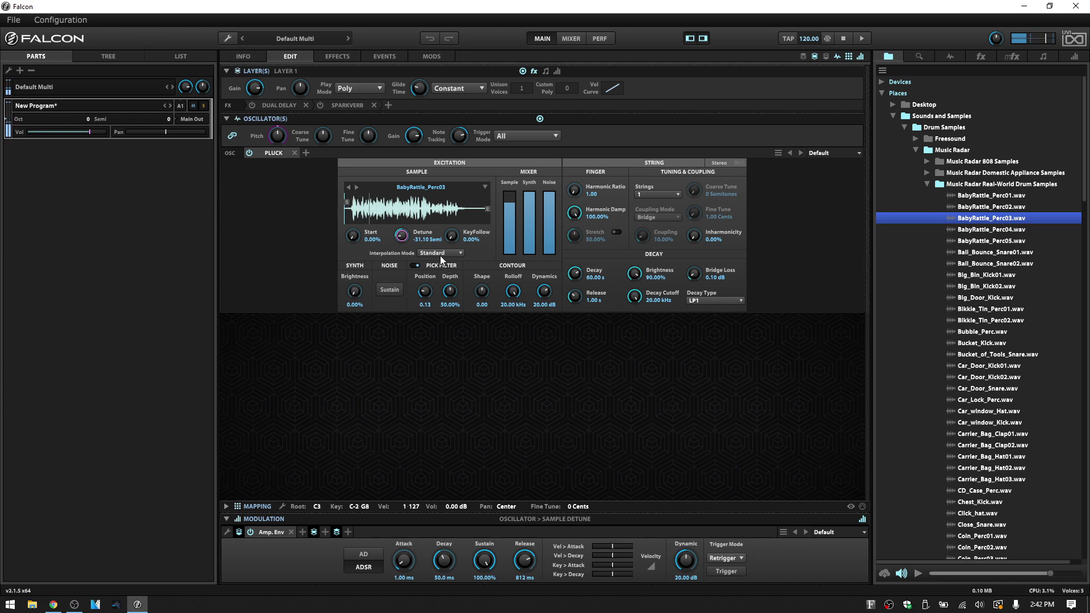
drag(343, 199, 352, 202)
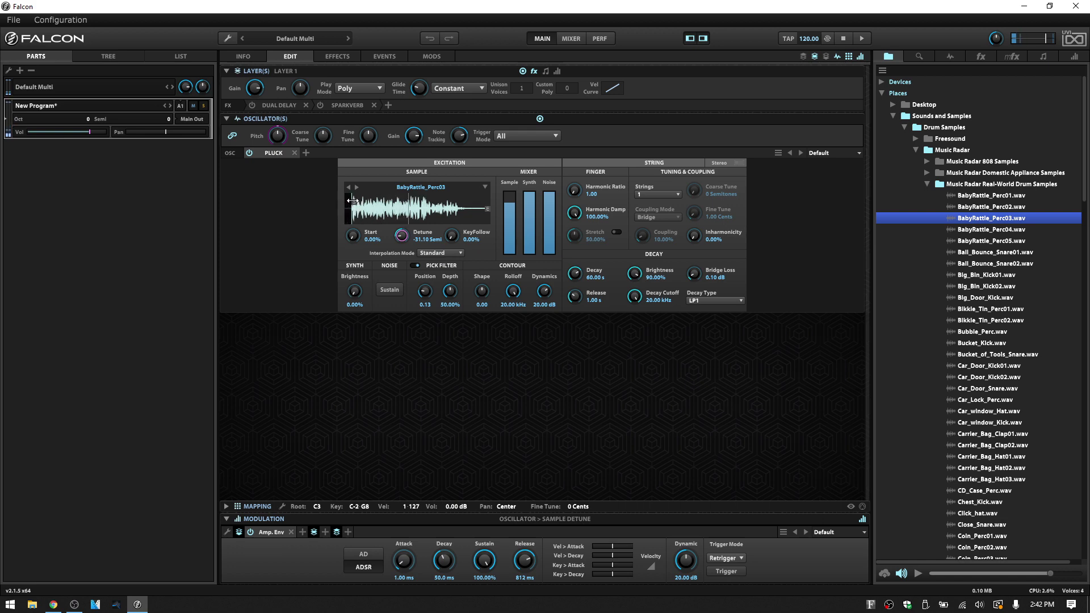
Enable the Dual Delay effect and lengthen the amp envelope Release to 2.71 s and the string Release to 4.97 s
click(250, 104)
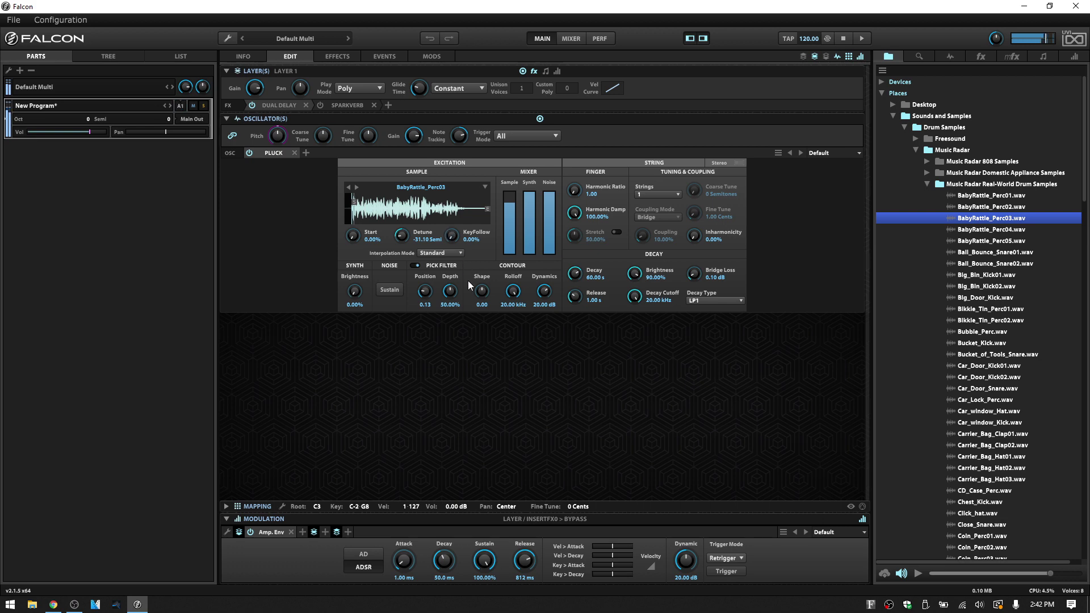
drag(525, 566, 525, 544)
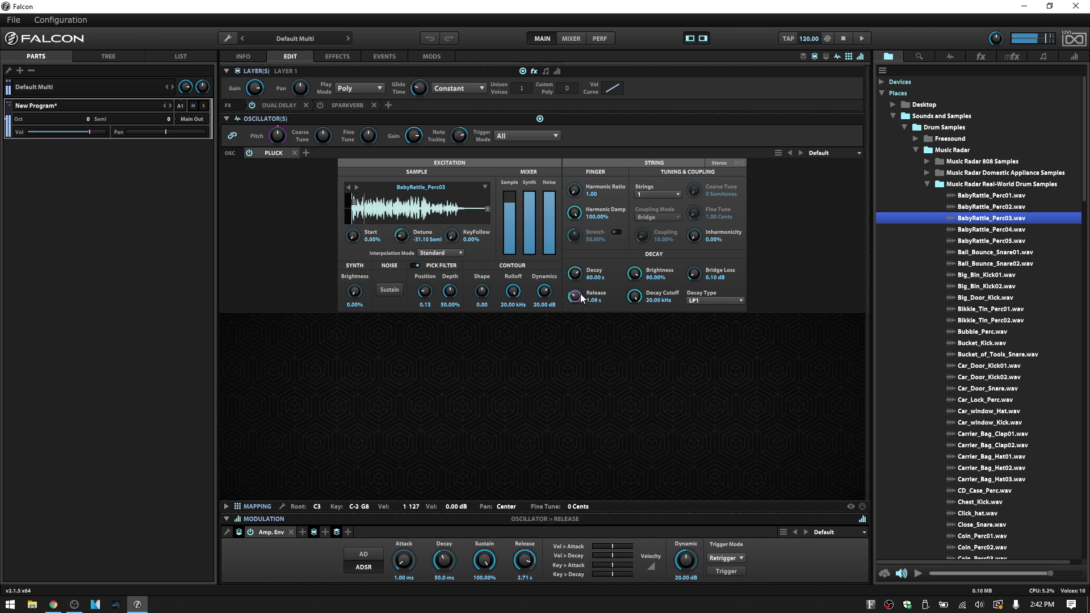
drag(580, 294, 577, 261)
Try the sample Detune upward at 23.04 semitones and down at -35.33 semitones
mouse_move(506, 247)
drag(404, 240, 406, 155)
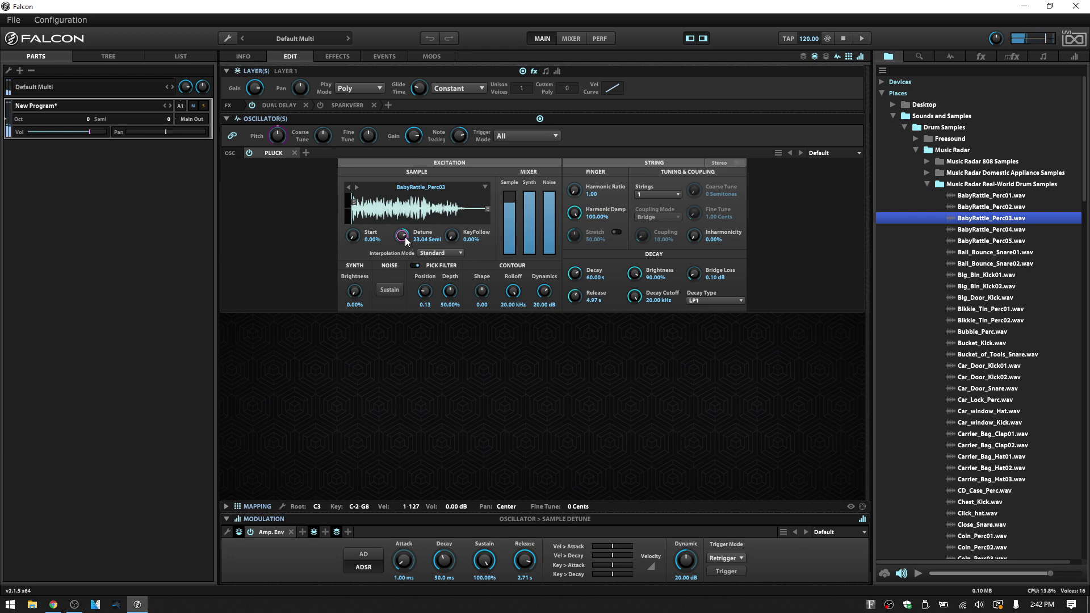
drag(403, 241, 404, 233)
drag(403, 239, 401, 321)
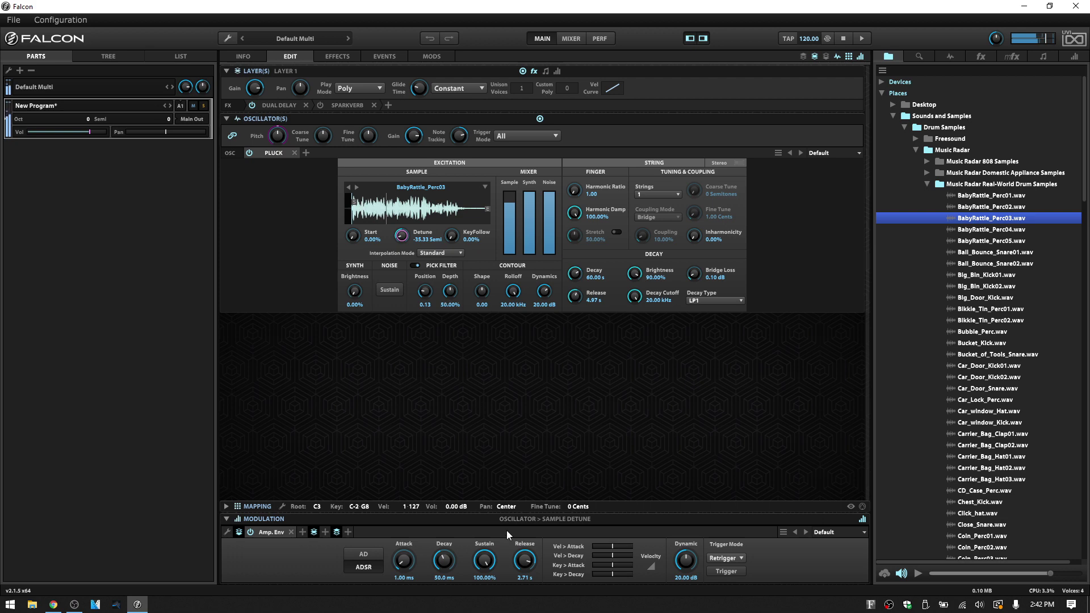
Shorten the amp envelope Release to 121 ms and the string Release to 2.29 s, and reset sample Detune to 0.00 cents
drag(525, 561, 533, 604)
drag(574, 301, 573, 315)
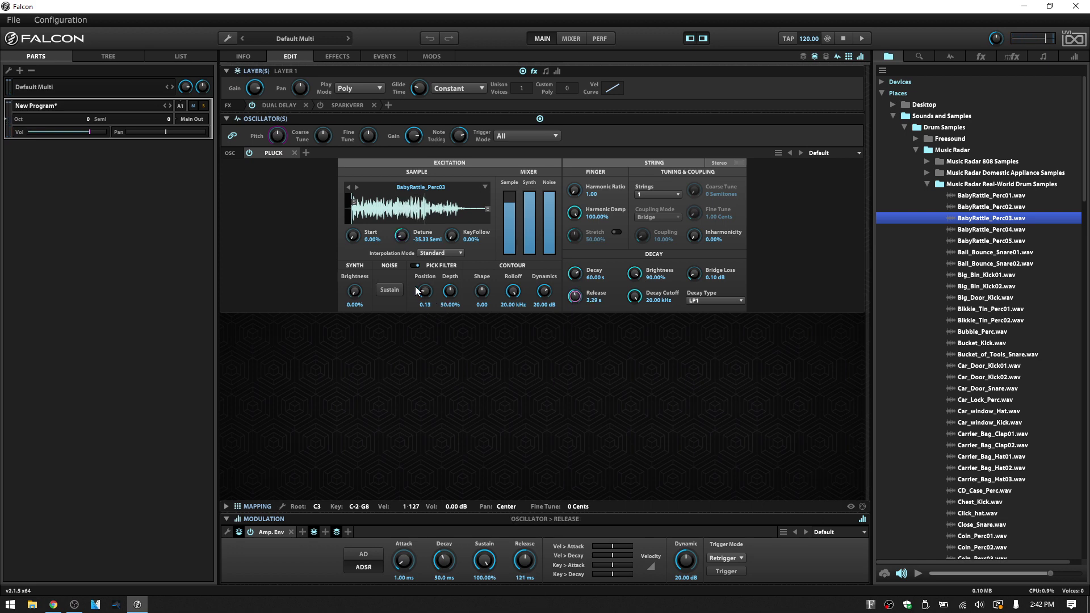
double_click(405, 239)
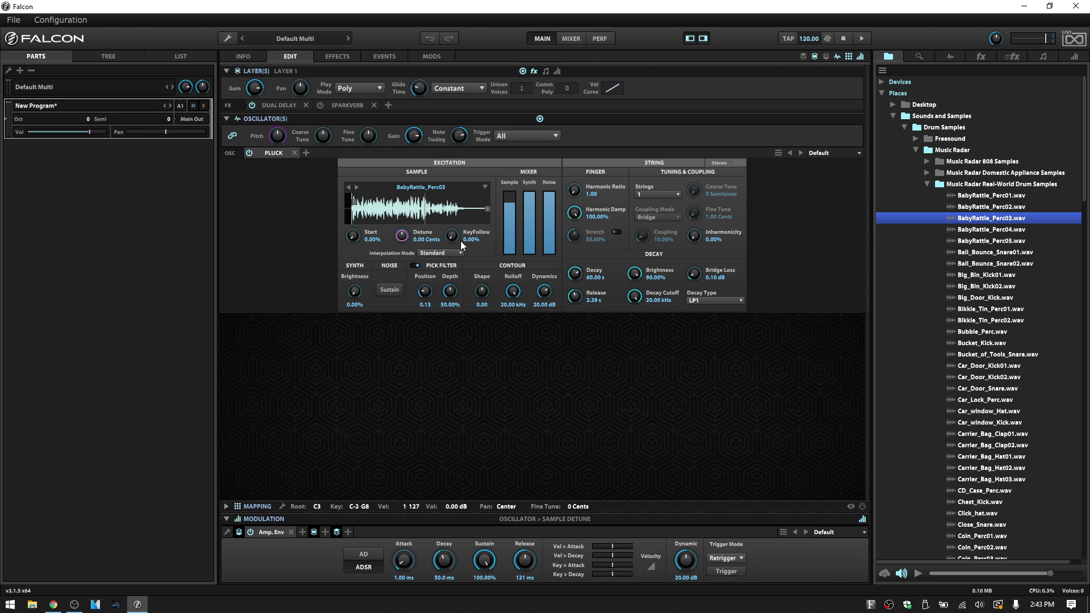
Try sample KeyFollow at 100.00%, return it to 0.00%, and view the interpolation modes while keeping Standard
drag(452, 236, 454, 91)
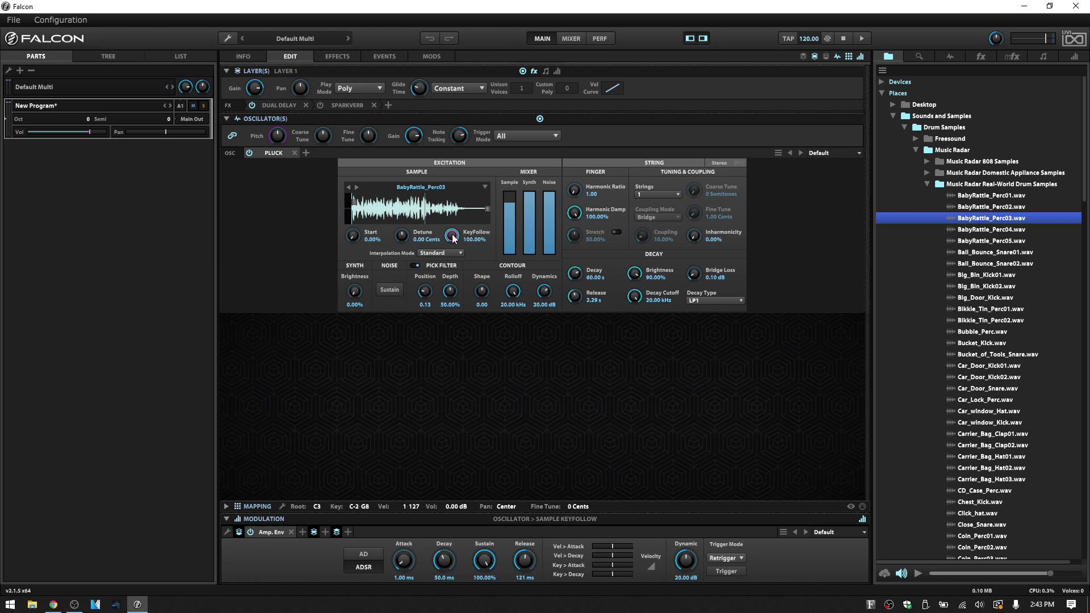
drag(453, 238, 467, 403)
click(459, 253)
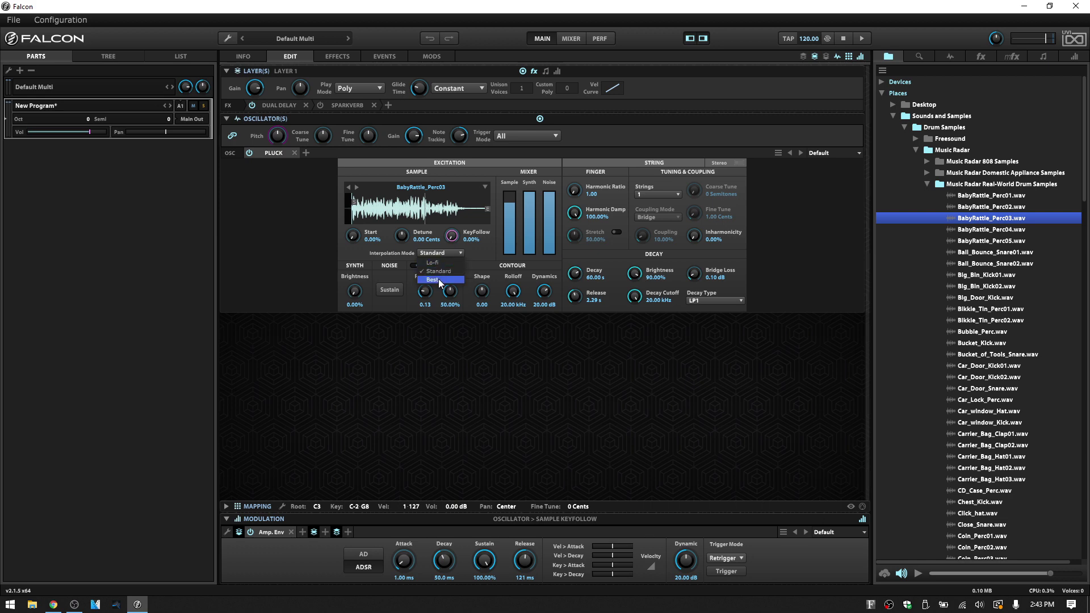
click(476, 251)
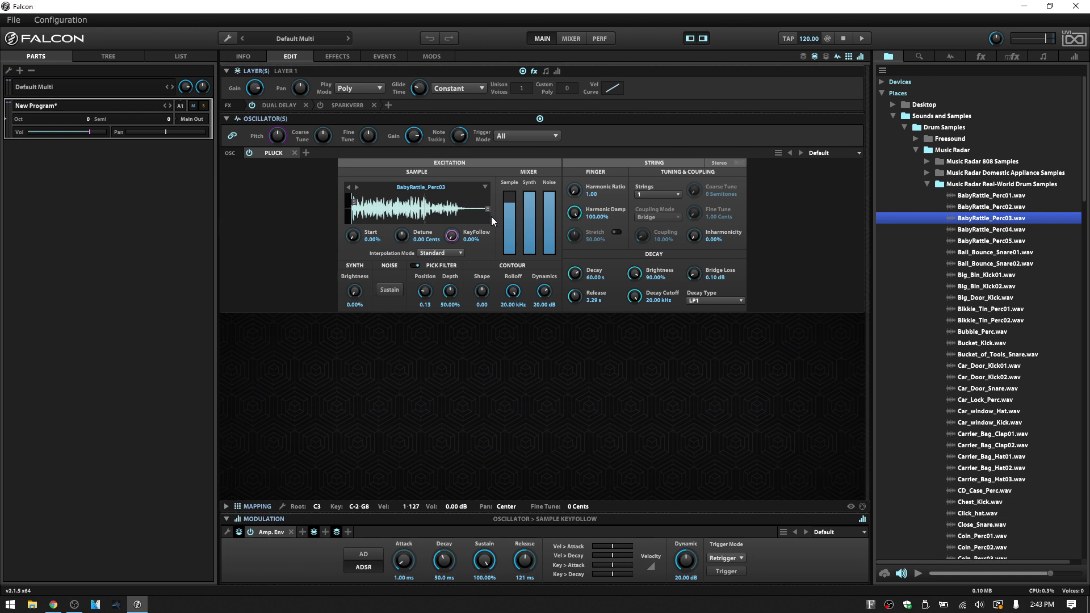
Lower the Sample mixer level to zero and vary the Synth Brightness, ending at 0.00%
drag(509, 203, 508, 267)
mouse_move(548, 207)
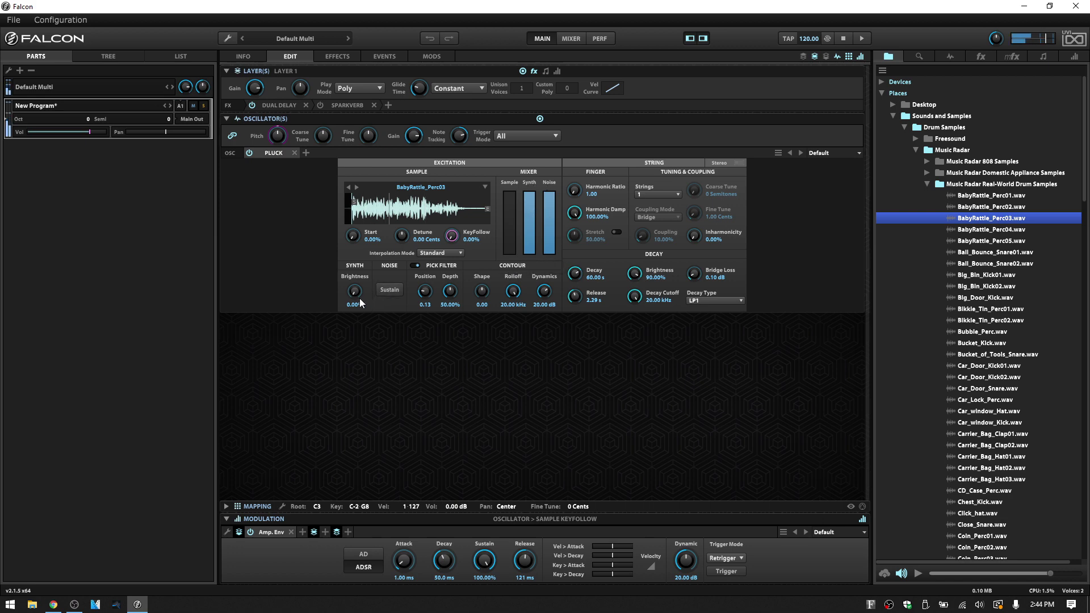
drag(355, 298, 355, 436)
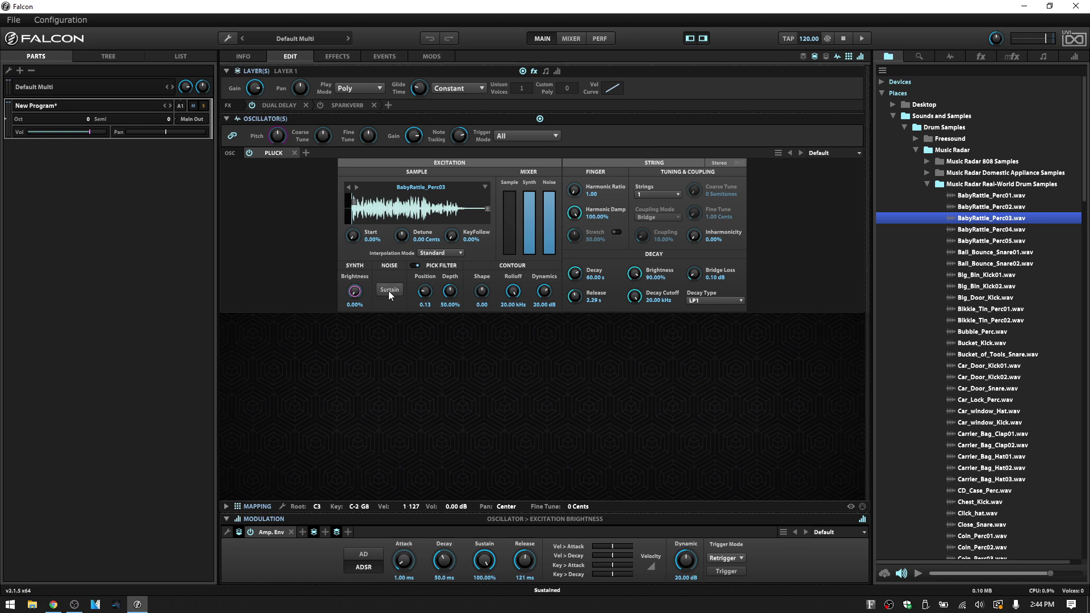
Turn on Sustain for the noise excitation and lower the Noise mixer level to zero
mouse_move(549, 196)
click(391, 291)
click(388, 290)
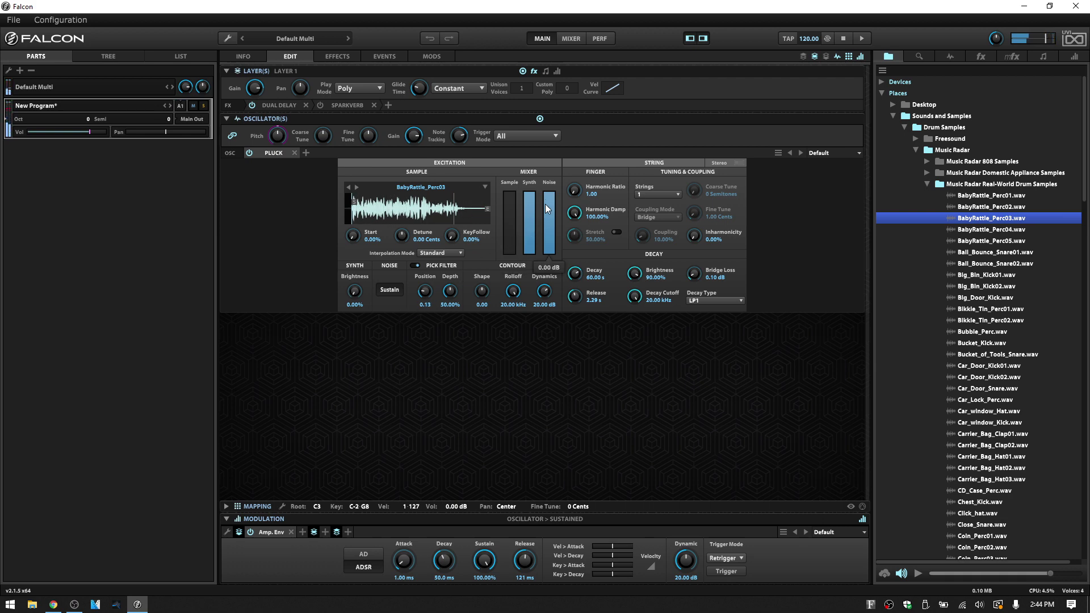
drag(551, 192, 543, 281)
mouse_move(527, 214)
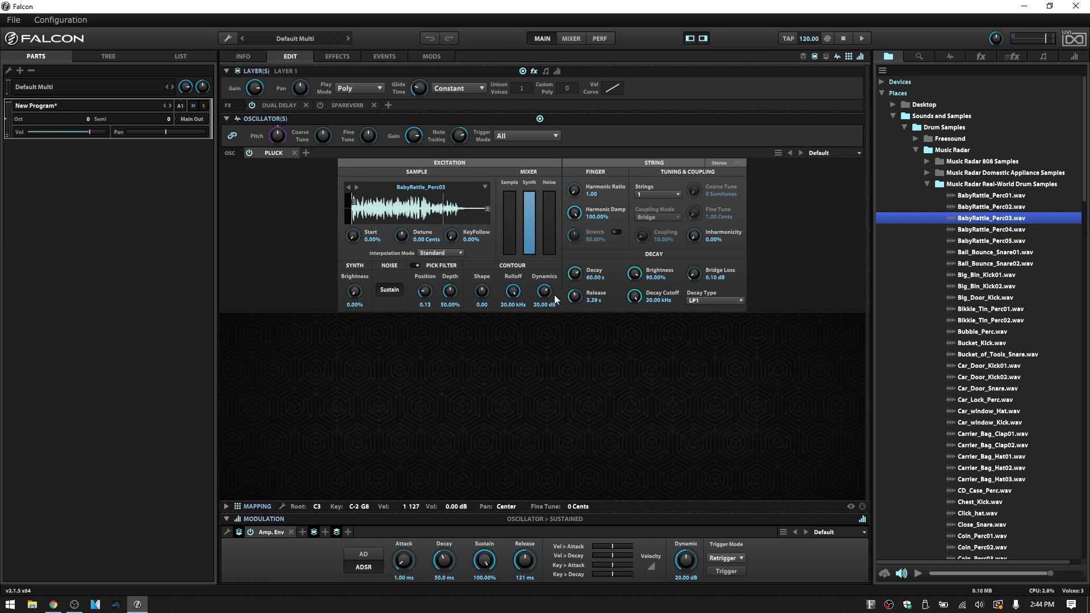
Shorten the string Release to 402 ms and the amp envelope Release to 33.1 ms
drag(575, 296, 574, 311)
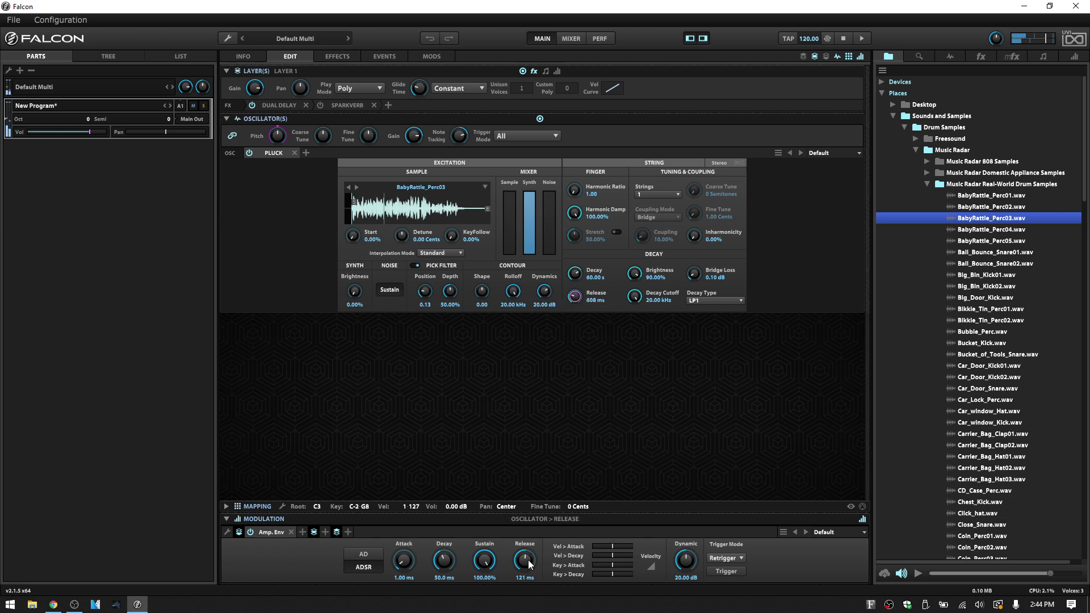
drag(528, 560, 529, 577)
drag(578, 297, 578, 304)
mouse_move(531, 241)
Raise the Noise mixer level to full and lengthen the string Release to 2.00 s and the amp envelope Release to 606 ms
drag(549, 247, 549, 191)
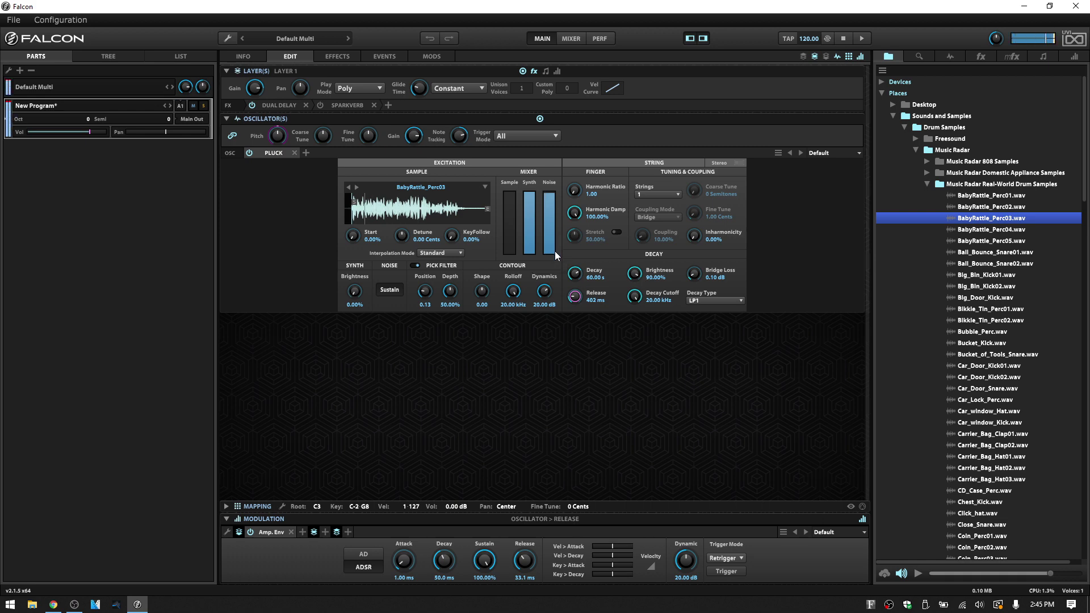
drag(574, 295, 578, 267)
mouse_move(530, 547)
mouse_down()
mouse_move(530, 533)
mouse_move(530, 559)
mouse_move(538, 554)
mouse_up()
drag(523, 564, 542, 529)
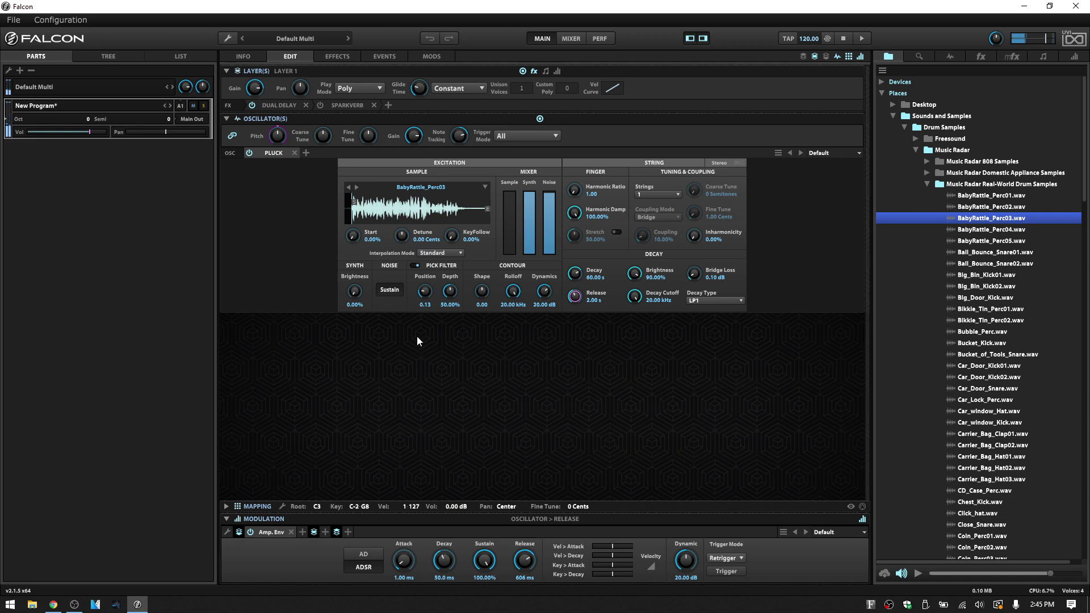
Turn off noise Sustain, set the Pick Filter Depth to 100.00% and sweep its Position up to 0.50
click(389, 291)
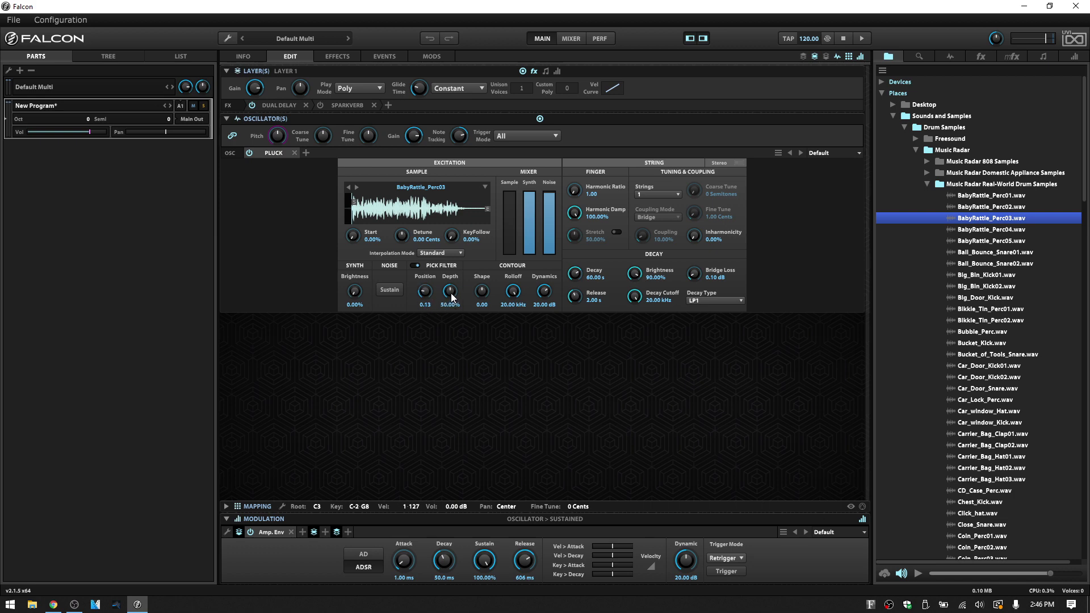
drag(451, 295, 451, 210)
drag(425, 293, 425, 308)
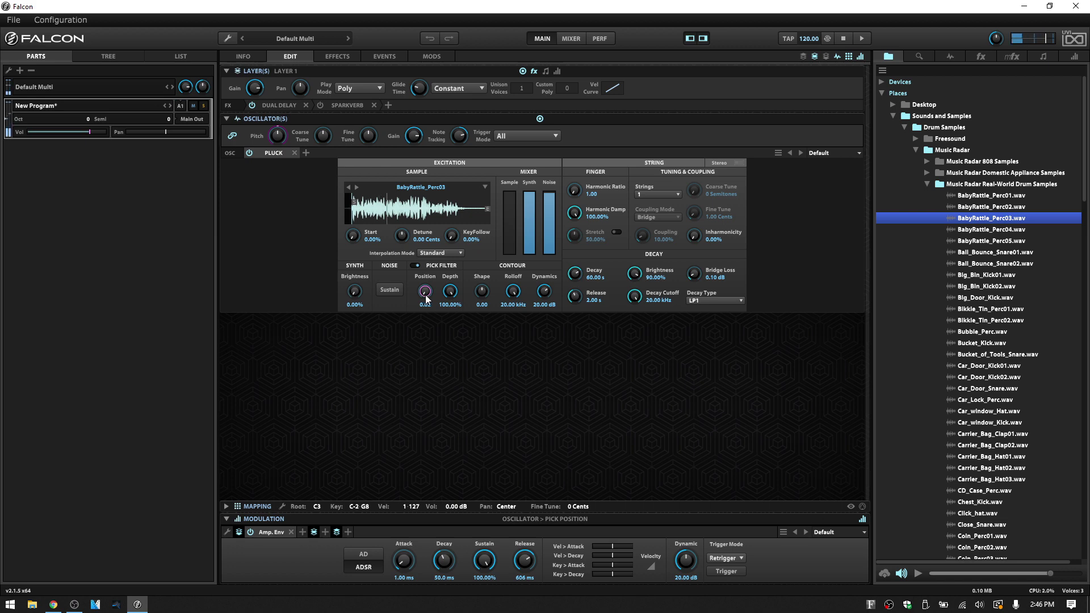
drag(427, 300, 430, 159)
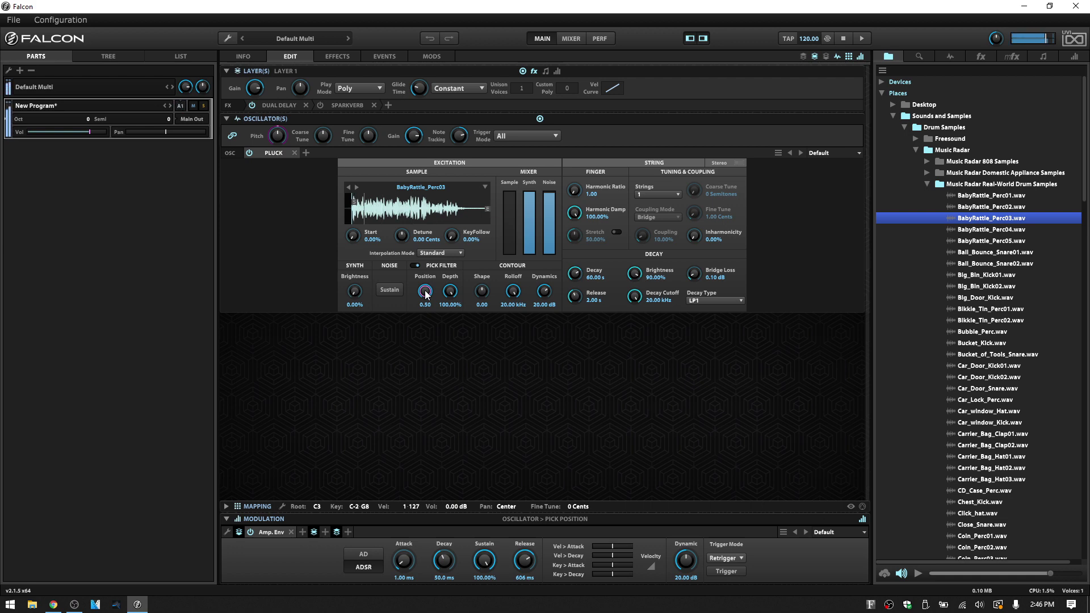
Set the Pick Filter Position to 0.15 and Depth to 0.00%, and raise the contour Shape to 0.96
drag(426, 294, 438, 422)
drag(424, 292, 449, 341)
scroll(423, 295, up, 2)
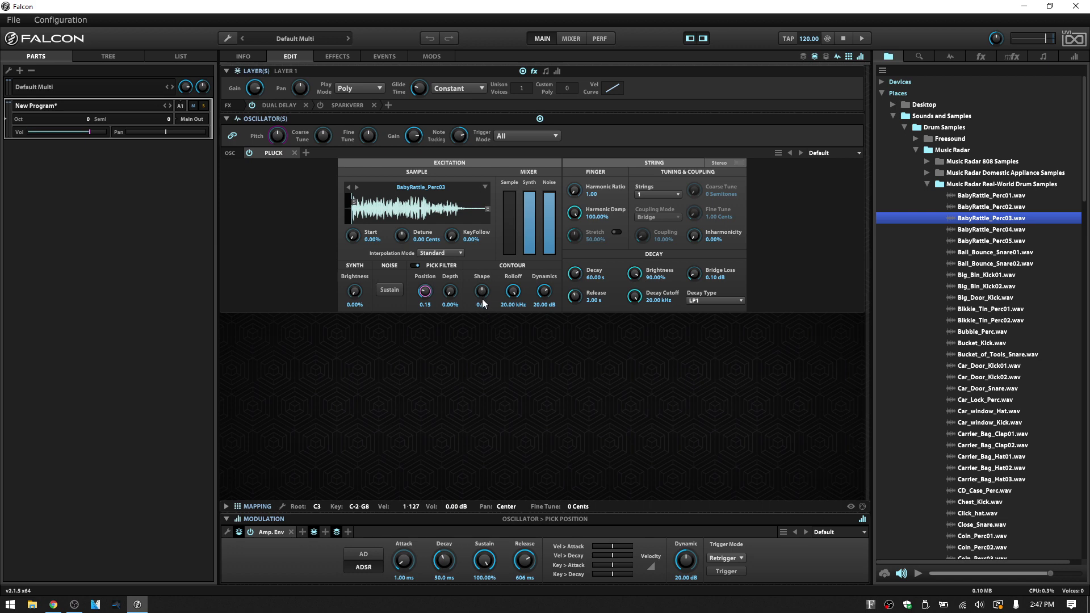
drag(482, 297, 482, 226)
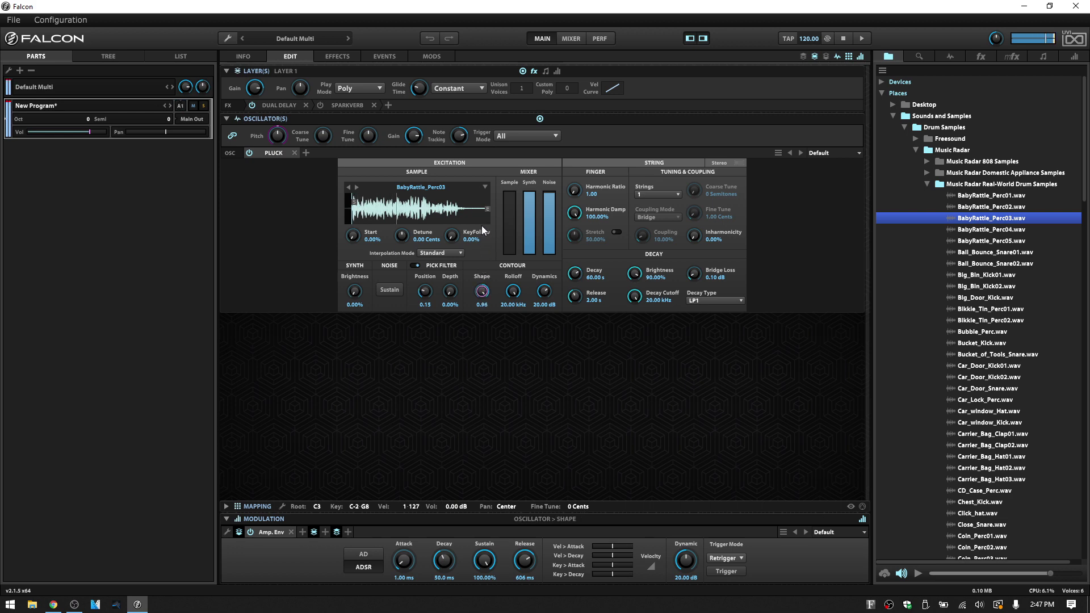
Sweep the contour Shape down to -0.80 and back up, settling it at 0.06
scroll(486, 293, up, 3)
drag(484, 293, 484, 303)
drag(482, 293, 482, 359)
scroll(486, 295, up, 5)
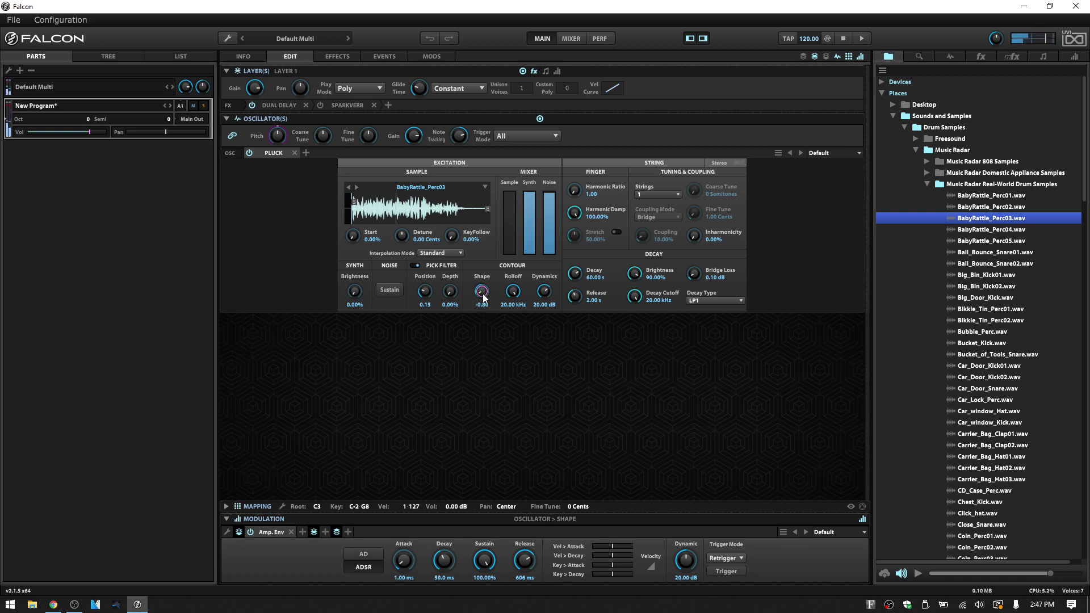
drag(481, 258, 480, 227)
scroll(491, 302, down, 5)
Sweep the contour Rolloff down and back up to 13.96 kHz, and set the Dynamics to 30.00 dB
drag(512, 292, 513, 392)
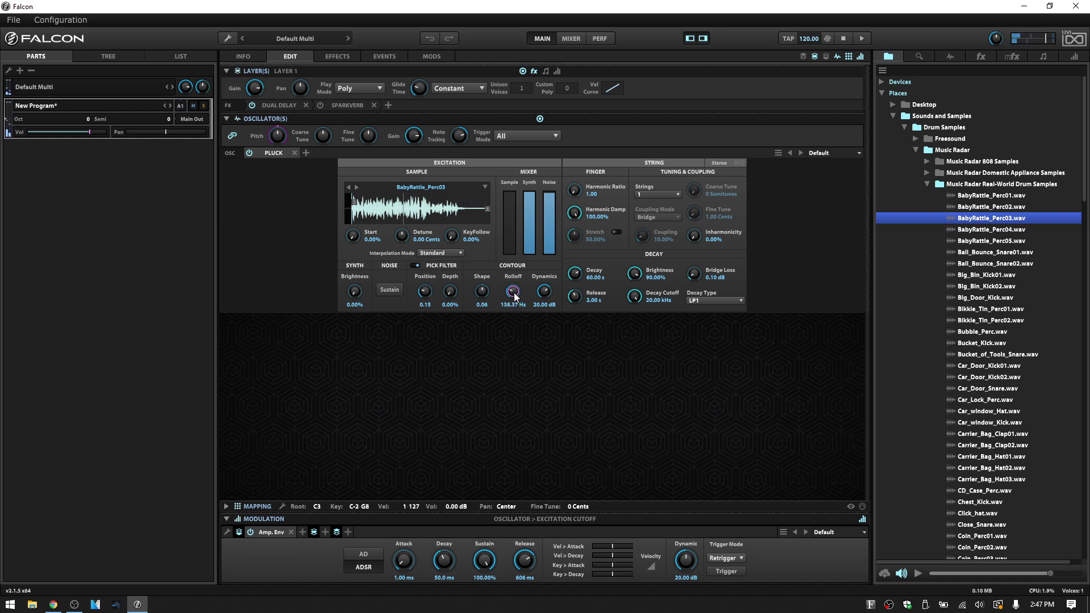
drag(515, 296, 511, 197)
click(545, 291)
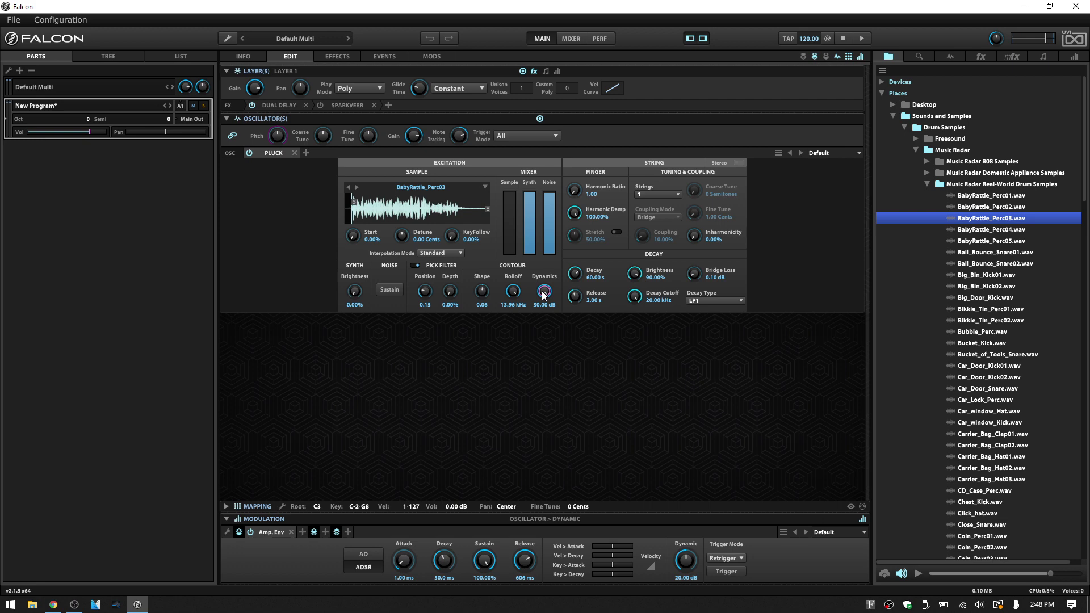
Set the string's finger Harmonic Ratio to 2.00
click(577, 189)
scroll(576, 188, up, 2)
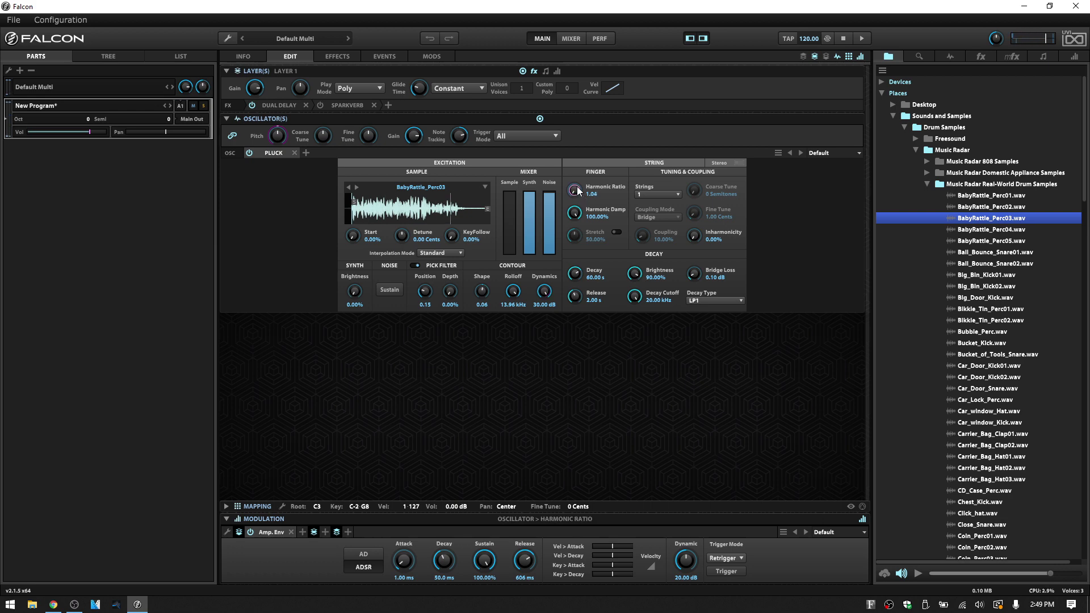
scroll(577, 188, down, 1)
drag(577, 192, 578, 141)
Enable the finger Stretch, sweep its amount and settle it at 87.60%, and lengthen the amp envelope Release to 1.51 s
click(615, 232)
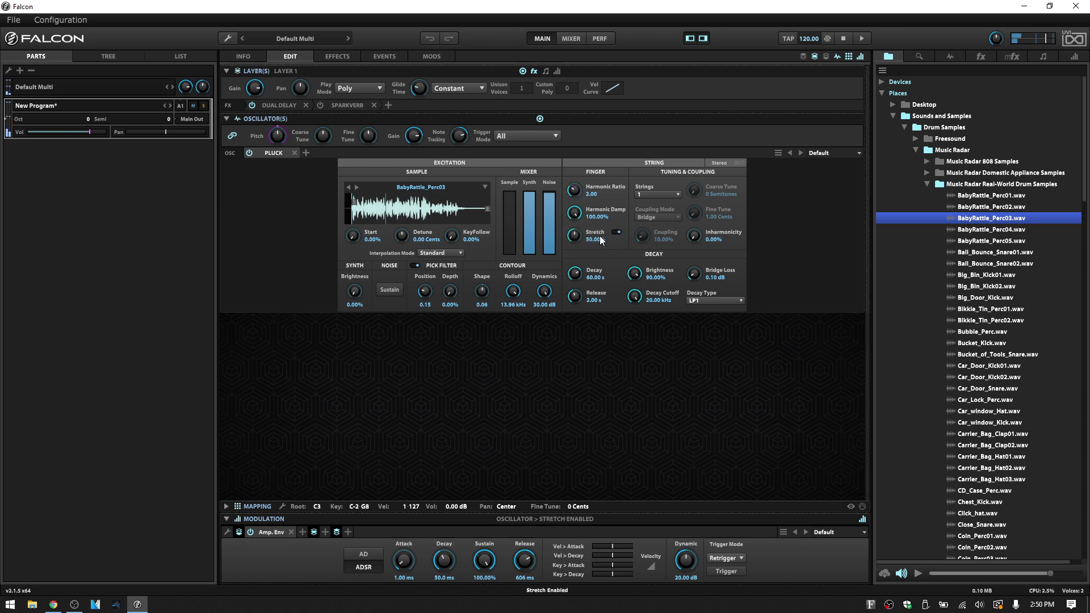
drag(577, 235, 576, 171)
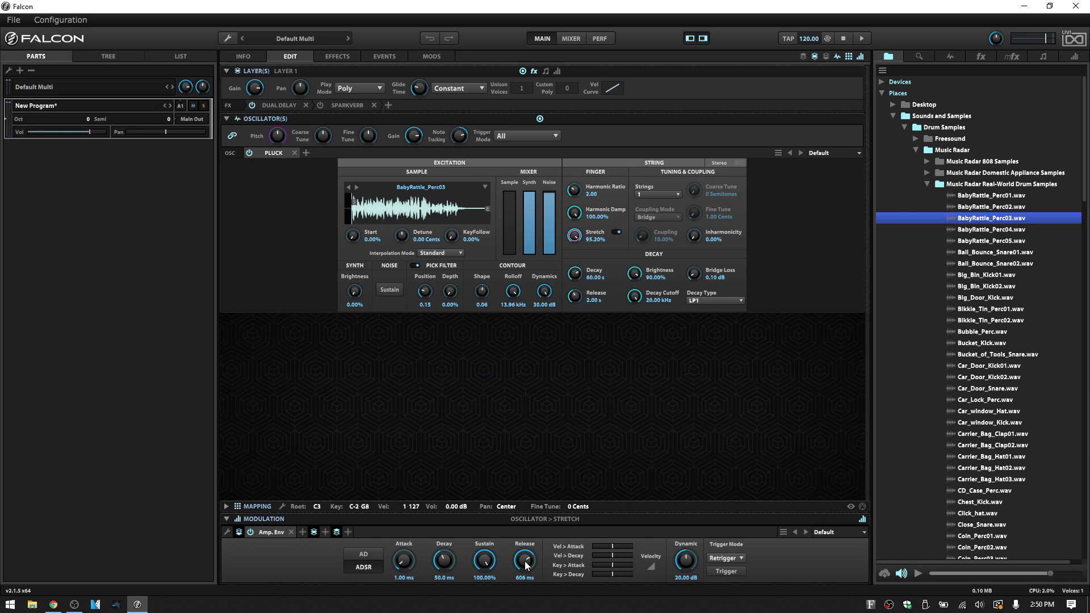
drag(525, 563, 528, 546)
drag(591, 241, 570, 281)
drag(570, 319, 574, 366)
drag(576, 238, 578, 113)
Set the number of strings to 2 and view the available Coupling Modes, keeping Bridge
click(663, 195)
click(650, 213)
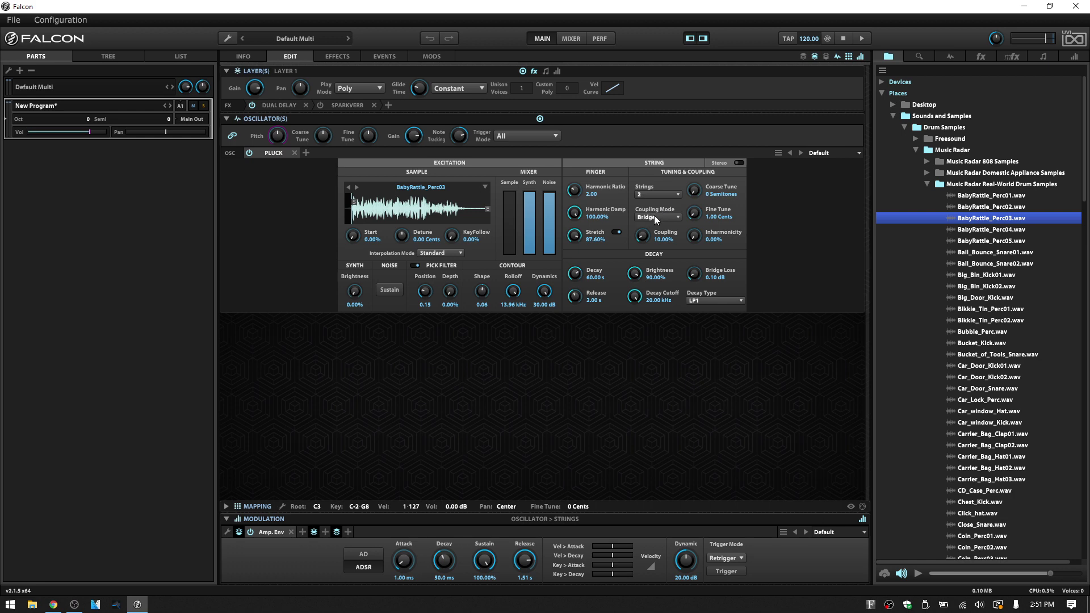
click(669, 218)
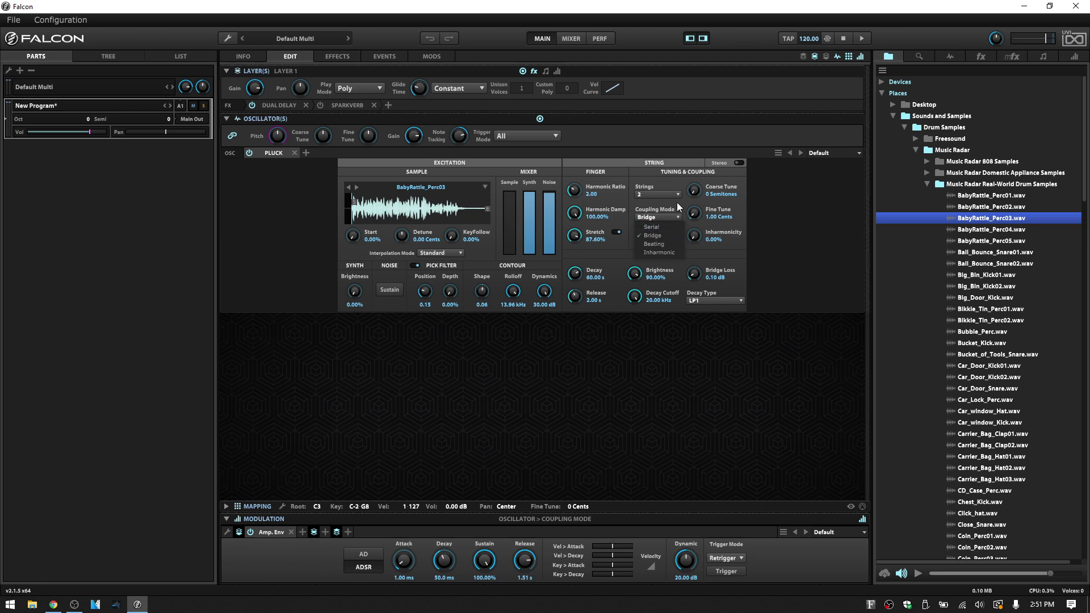
click(673, 202)
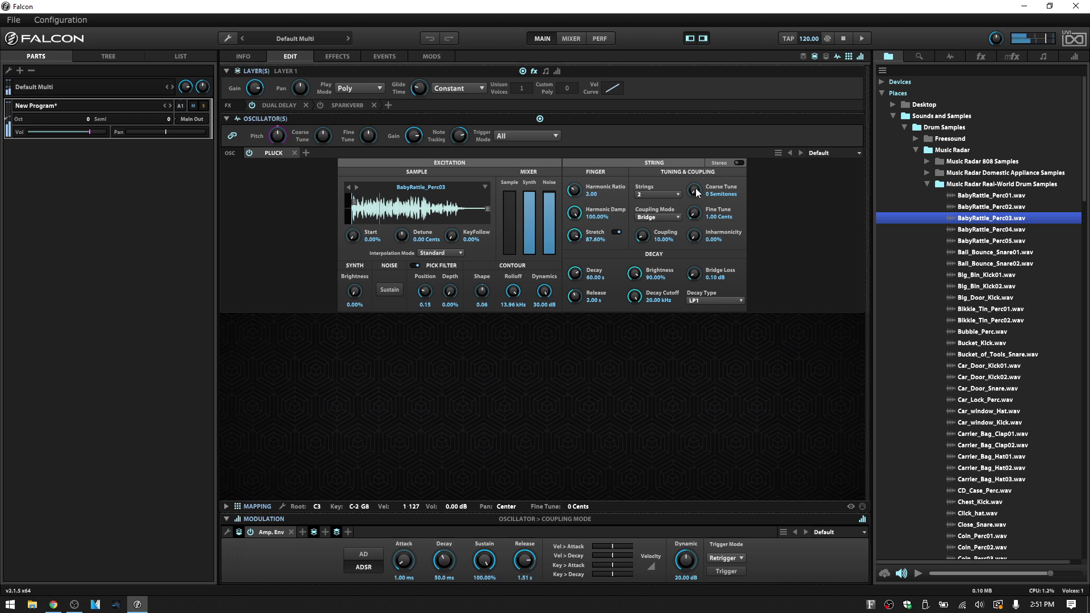
Turn on Stereo for the strings, then set their Coarse Tune to 12 semitones and Fine Tune to 0.00 cents
click(739, 163)
drag(694, 194, 697, 141)
mouse_move(697, 141)
mouse_down()
mouse_move(697, 89)
mouse_move(689, 156)
mouse_up()
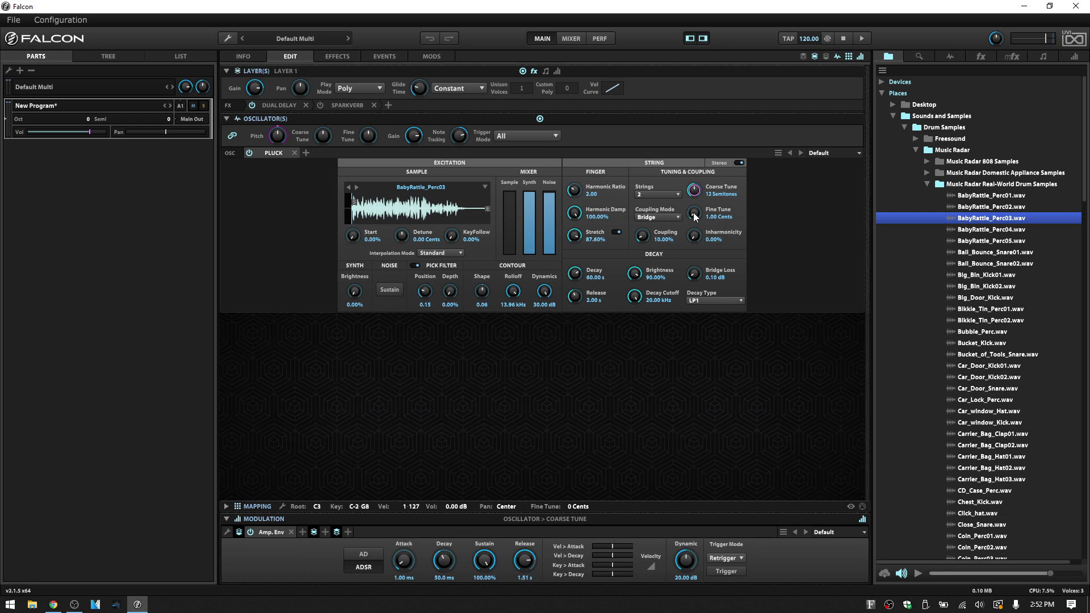
drag(693, 212, 690, 100)
drag(690, 59, 687, 339)
Audition the string Coupling Modes in turn: Serial, Bridge, Beating and Inharmonic
click(653, 217)
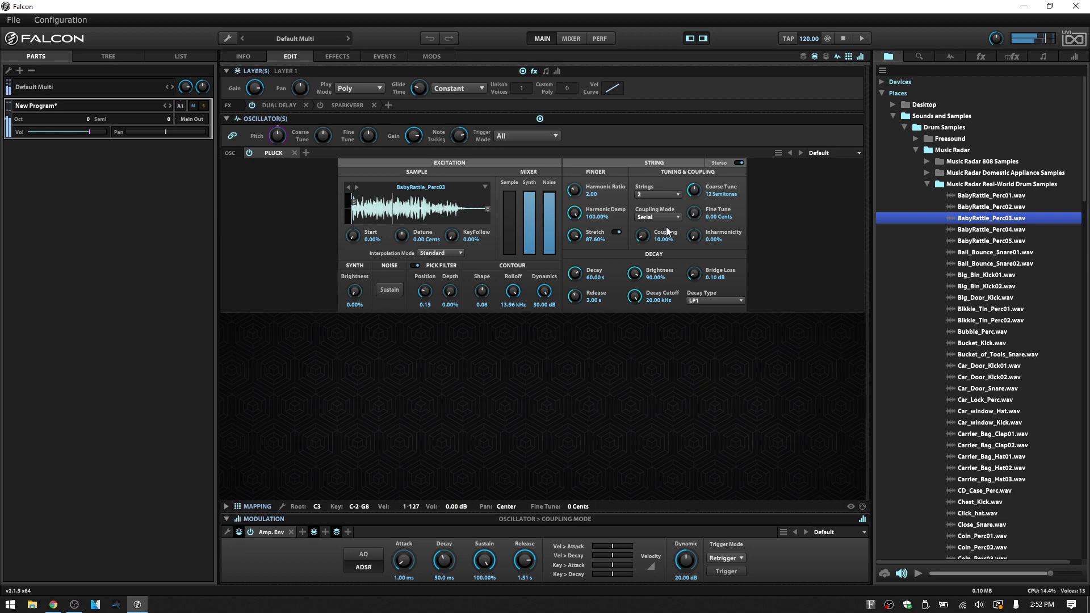
click(667, 221)
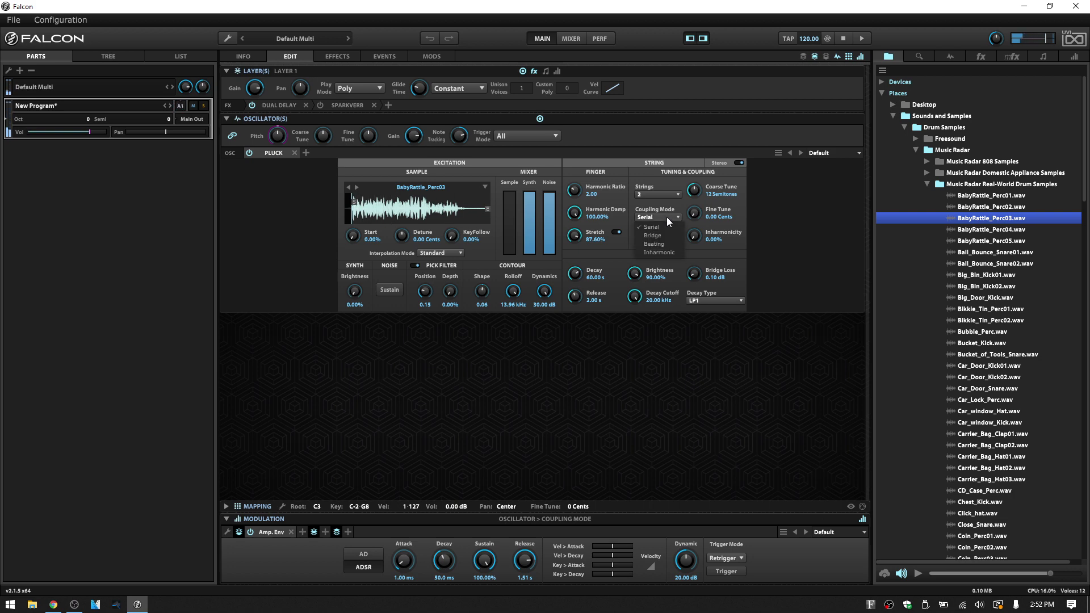
click(660, 236)
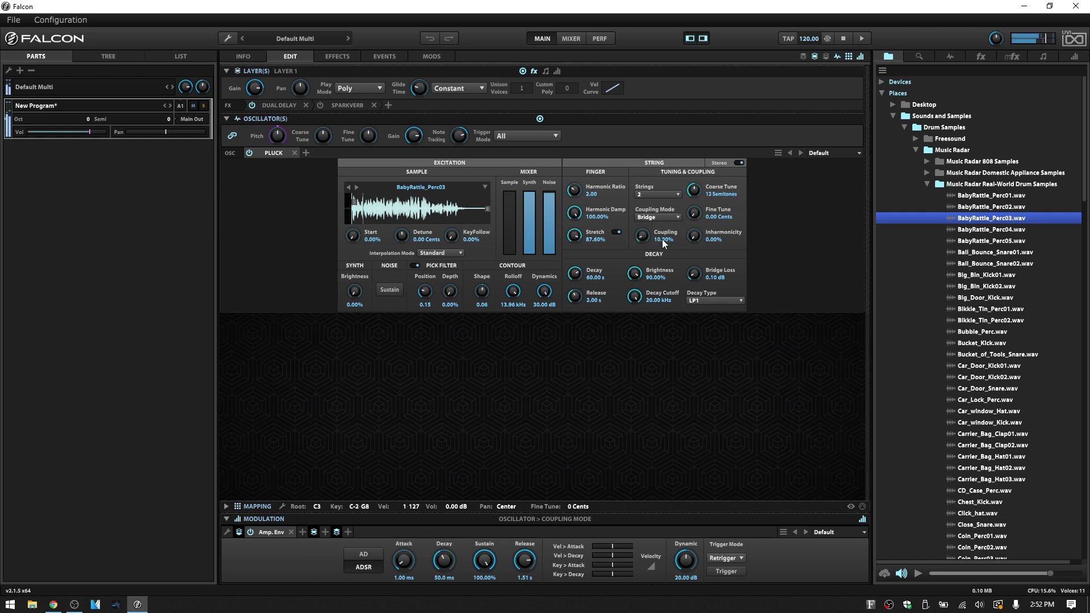
click(668, 216)
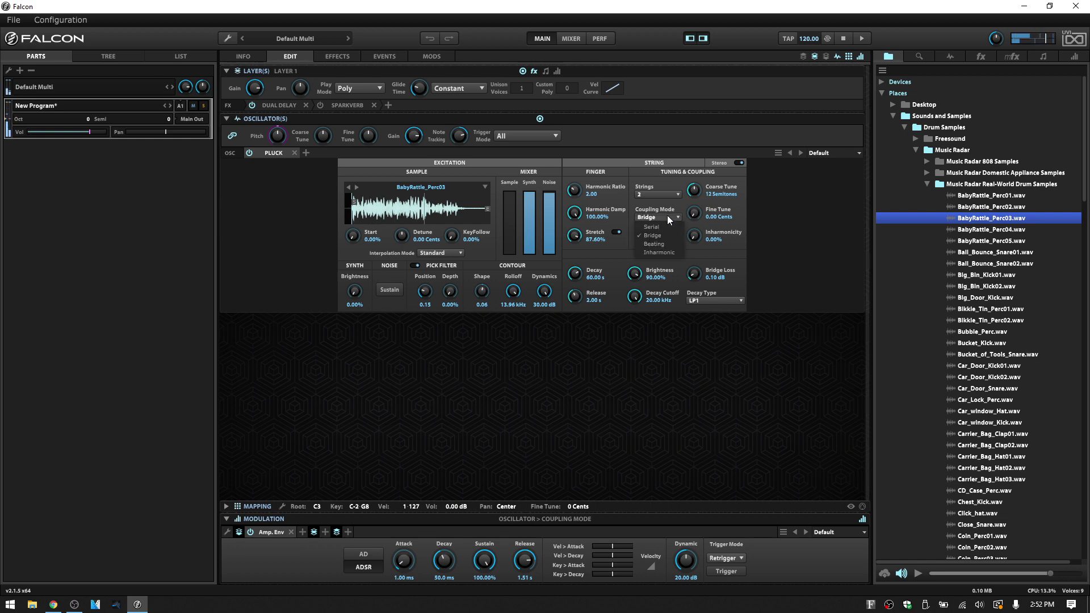
click(659, 244)
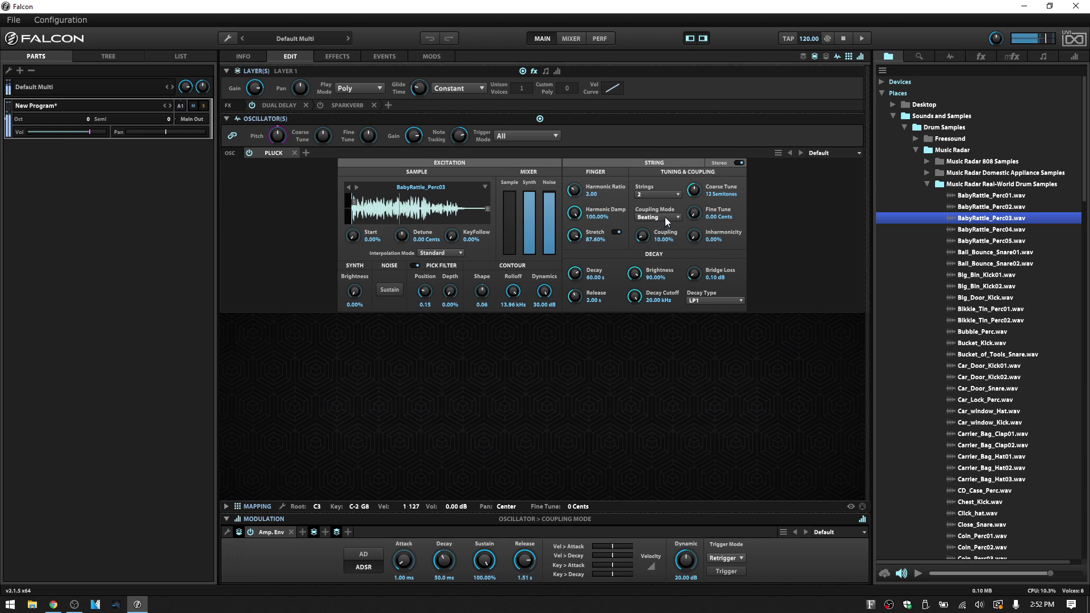
click(665, 216)
click(659, 253)
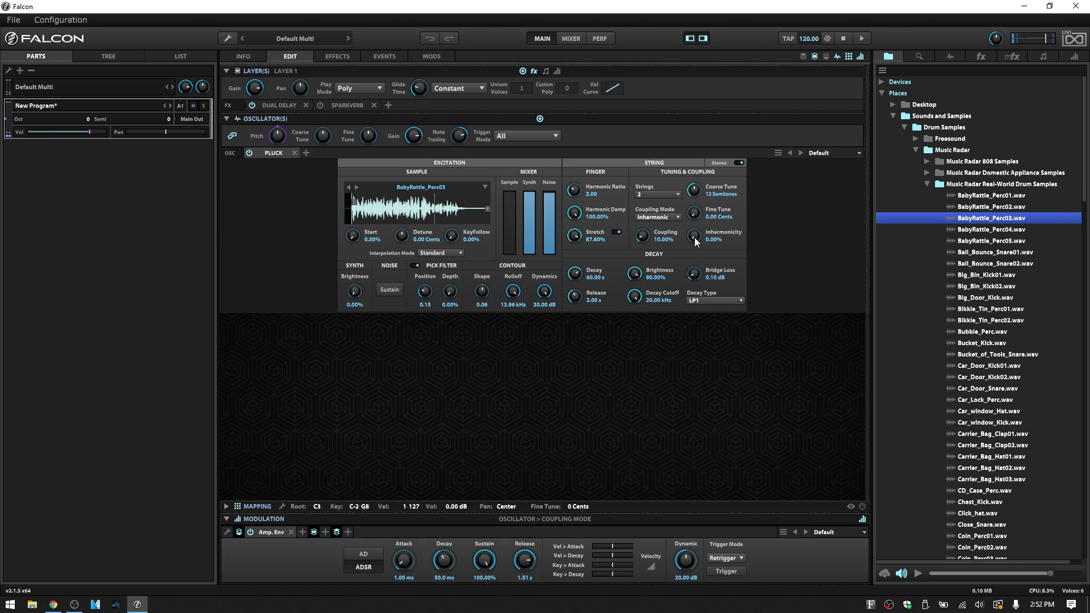
Sweep the string Inharmonicity up and settle it at 16.40%, and lower the Coupling to 4.00%
drag(694, 237, 692, 187)
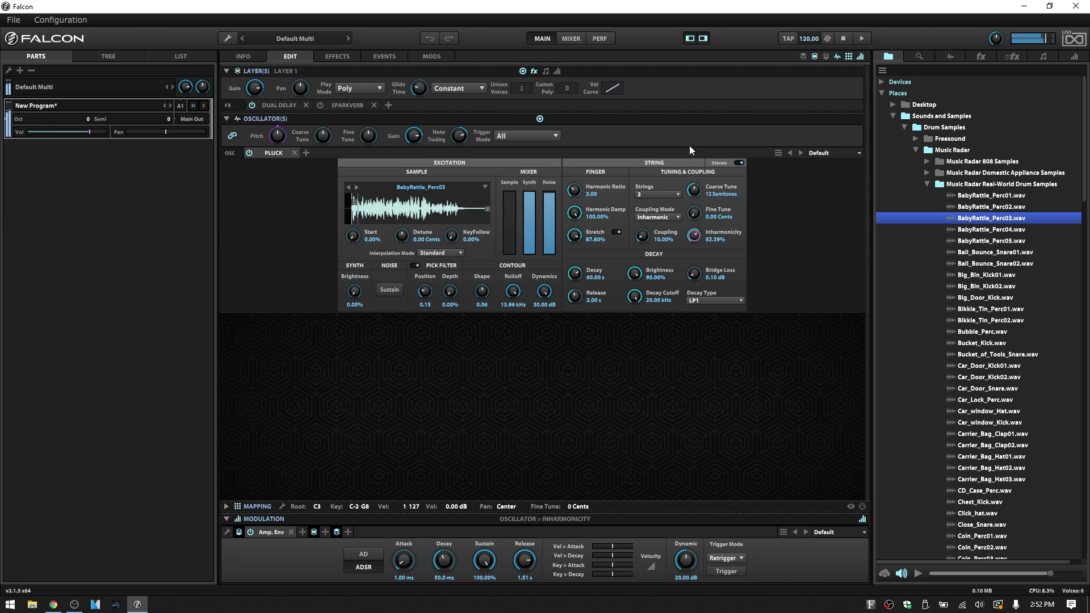
drag(690, 117, 686, 175)
drag(684, 212, 641, 245)
click(647, 242)
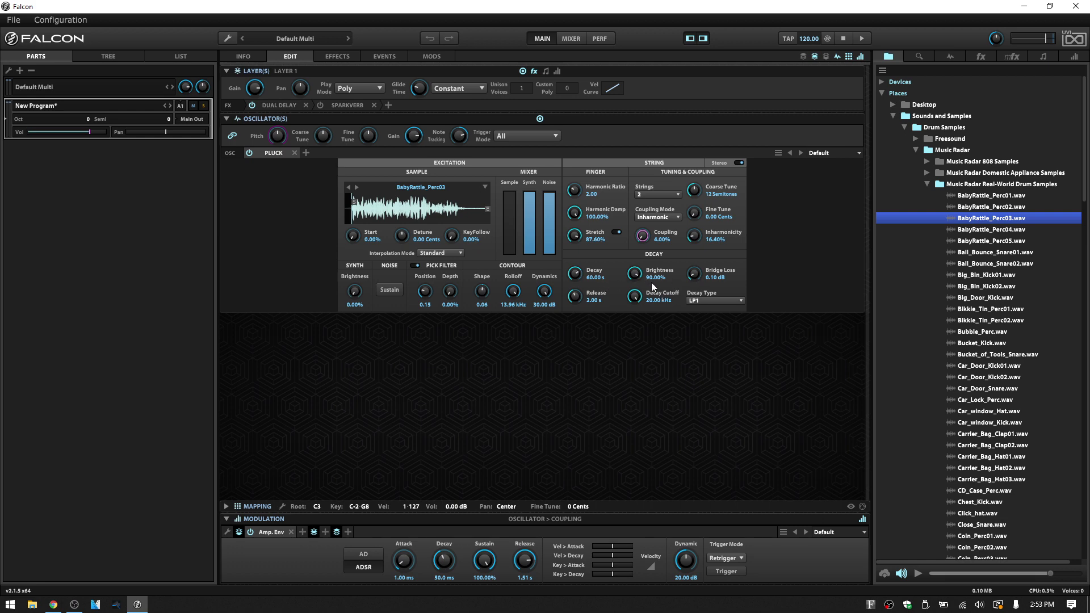
View the Decay Type options, keeping LP1, and set the string Coupling Mode to Bridge
click(720, 300)
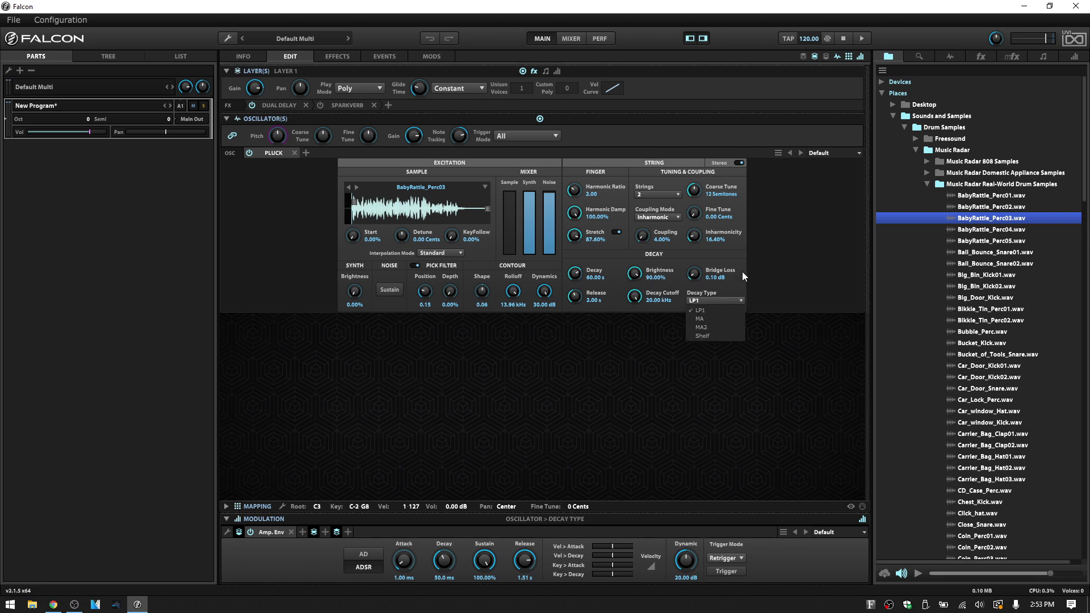
click(740, 296)
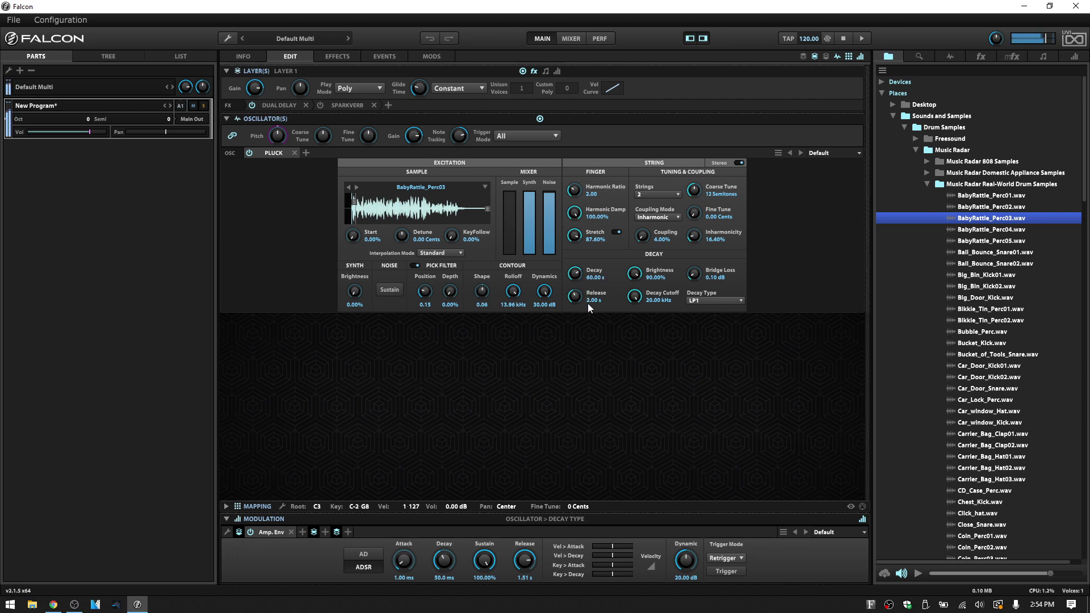
click(667, 217)
click(653, 235)
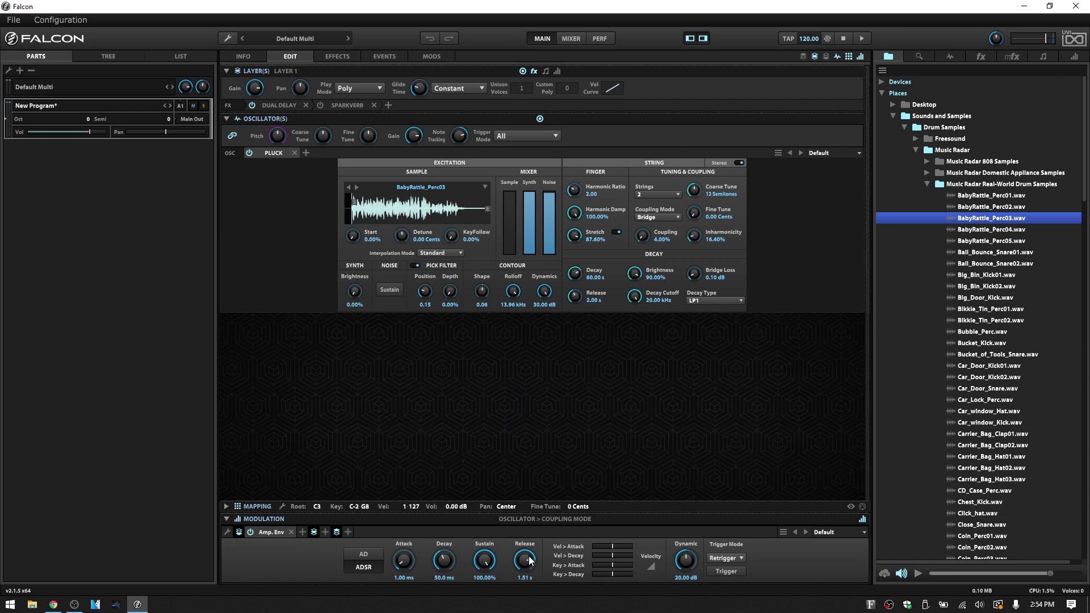
Lengthen the string Release to 25.35 s, and sweep the amp envelope Release down to 100.0 us and up to 4.17 s
drag(529, 561, 436, 587)
drag(522, 561, 530, 586)
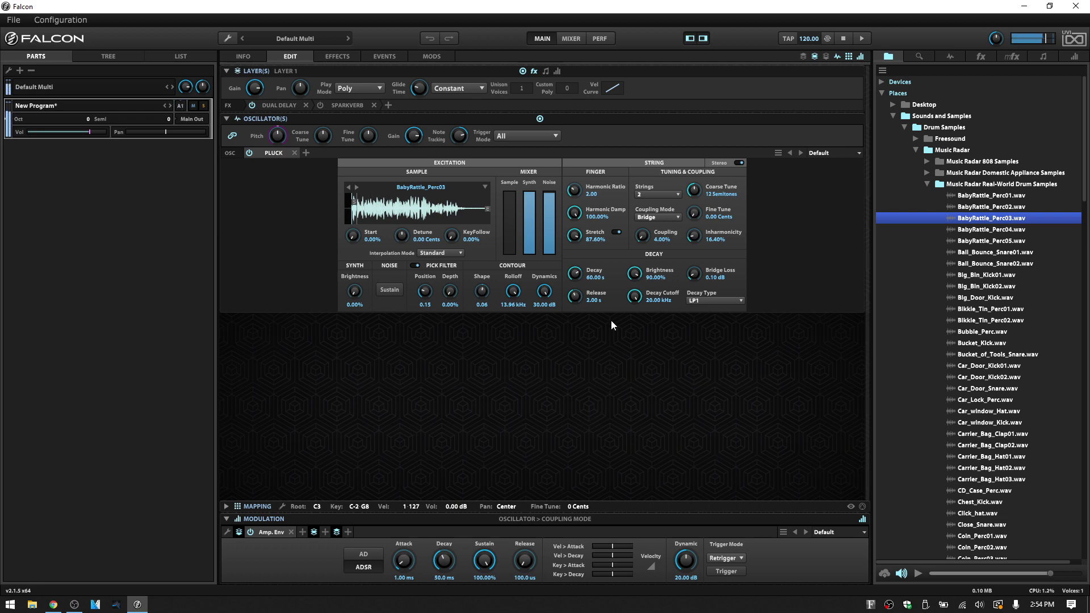
drag(578, 298, 574, 251)
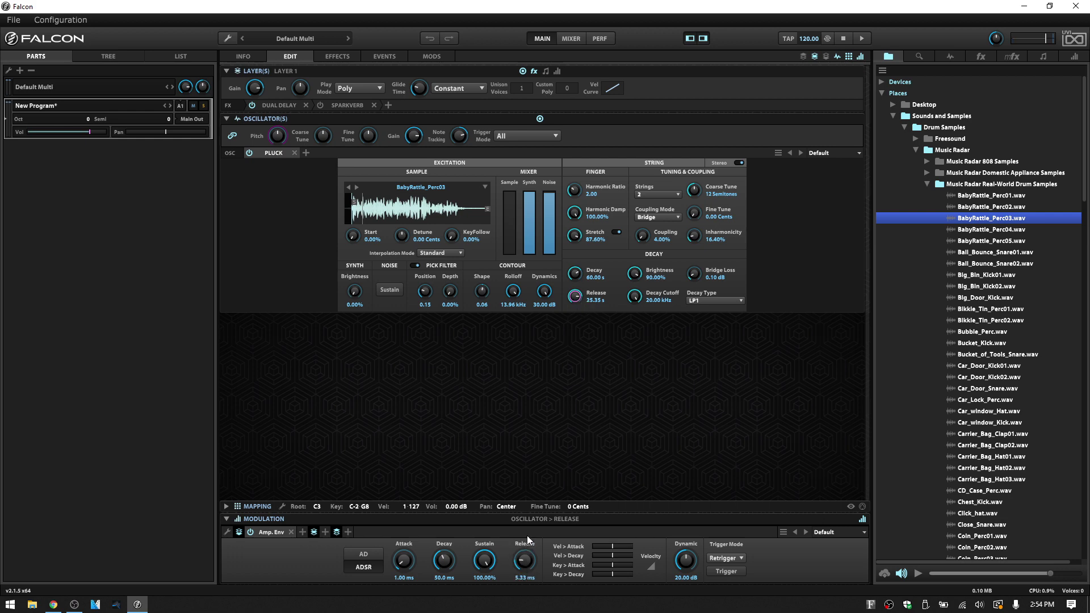
drag(527, 536, 533, 444)
drag(535, 438, 535, 438)
Sweep the string decay Brightness down and back to 92.00%, and the Decay Cutoff down and back to 20.00 kHz
drag(635, 277, 643, 404)
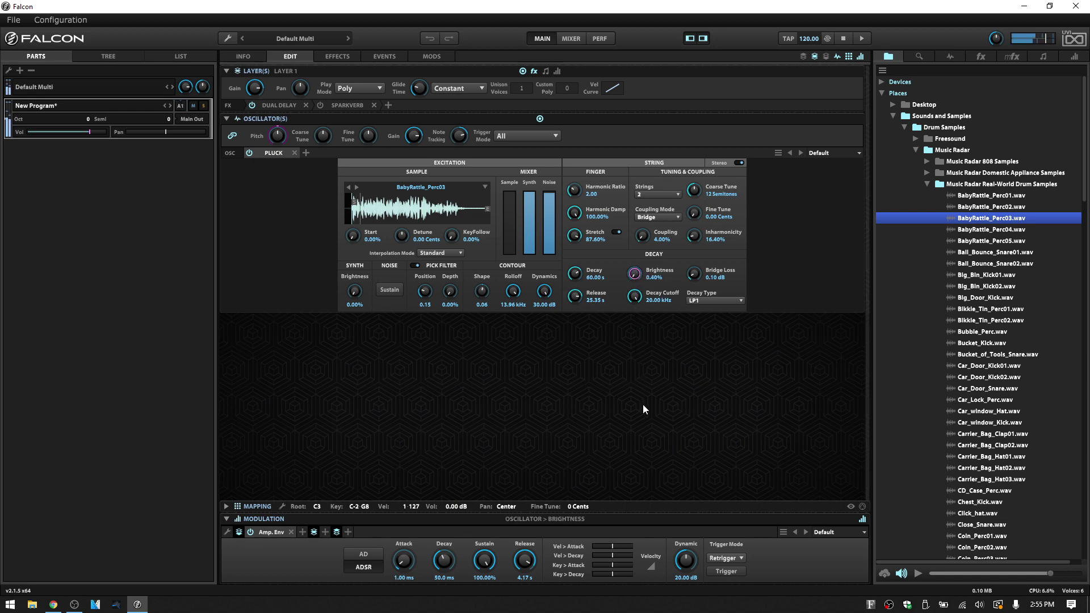
drag(634, 259, 625, 146)
click(635, 296)
drag(635, 298, 641, 424)
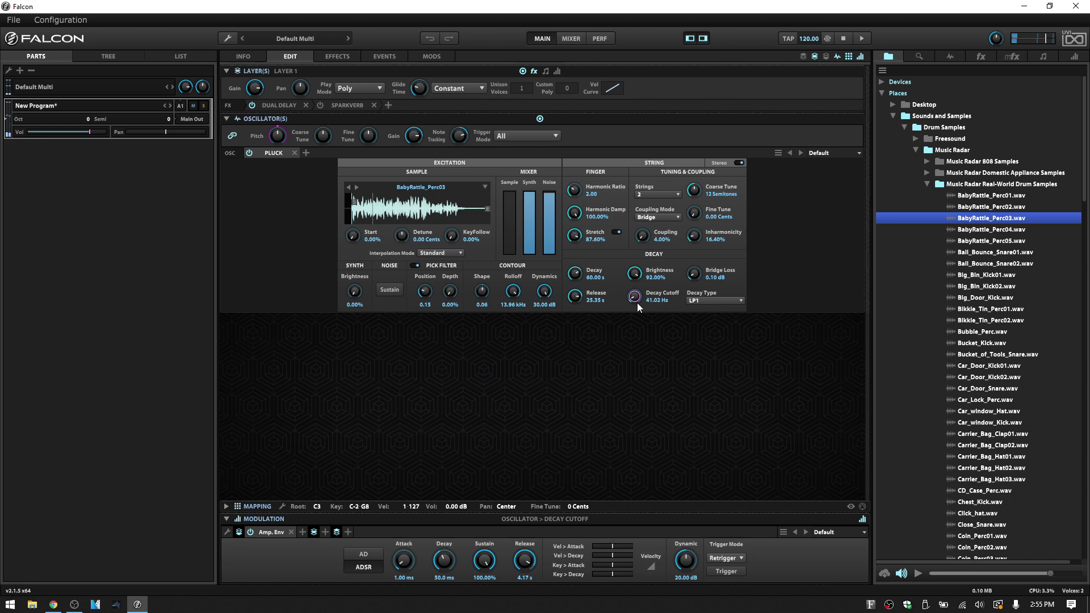
drag(636, 298, 625, 162)
View the Decay Type options, keeping LP1, and raise the Sample mixer level to -14.87 dB
click(720, 299)
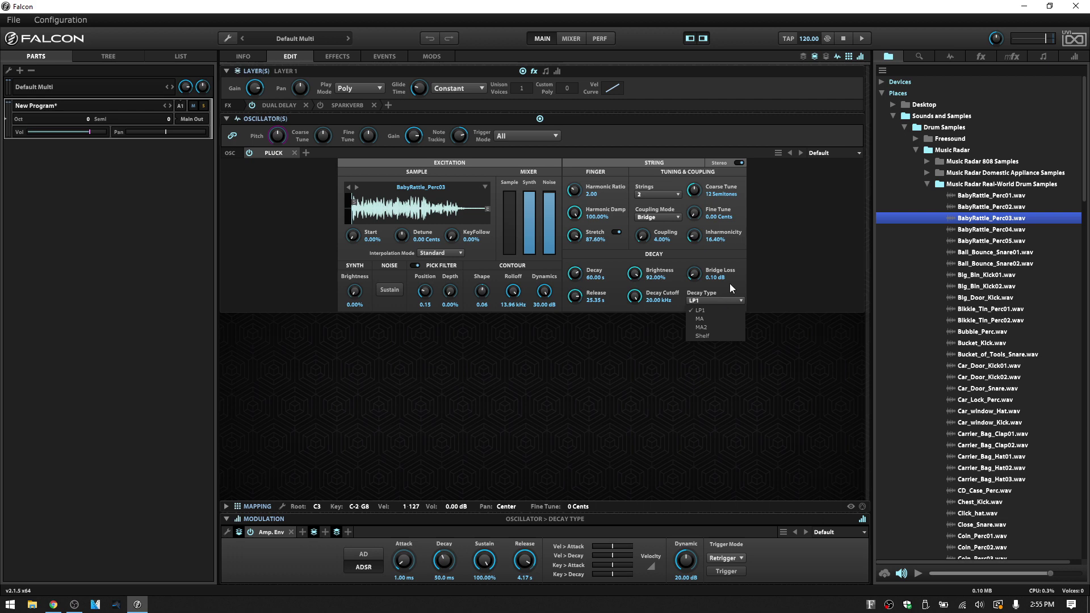
click(716, 301)
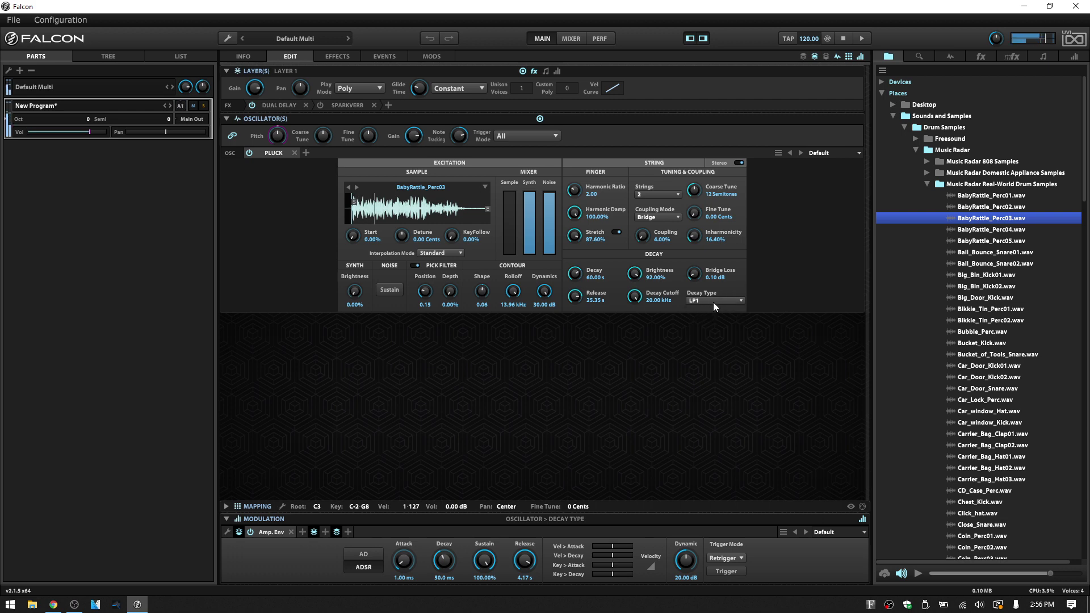
drag(507, 248, 506, 218)
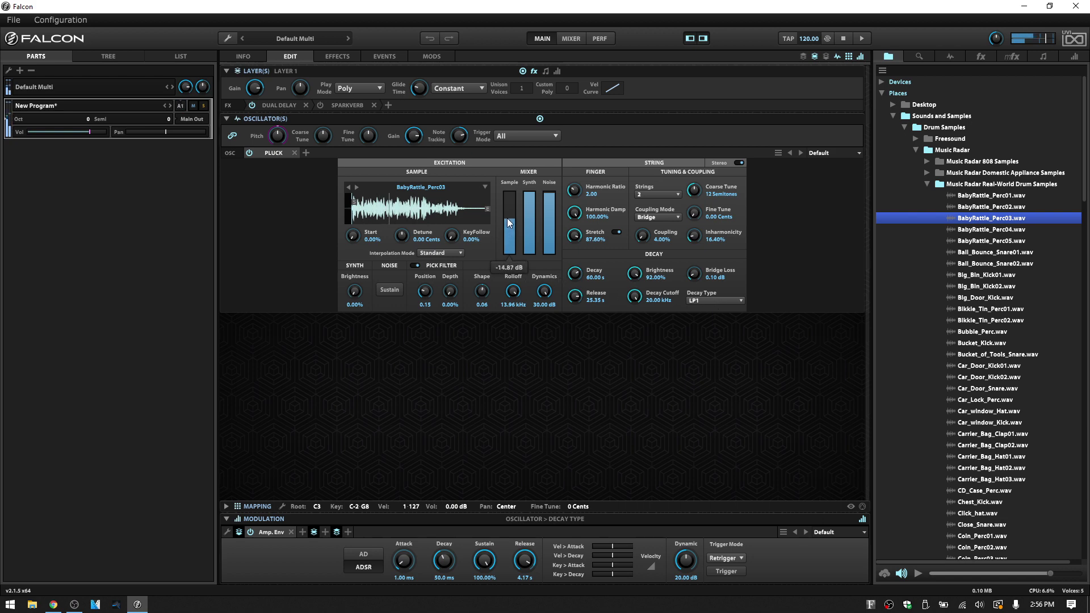
Audition the string Decay Types MA and MA2, ending on Shelf
click(724, 301)
click(717, 315)
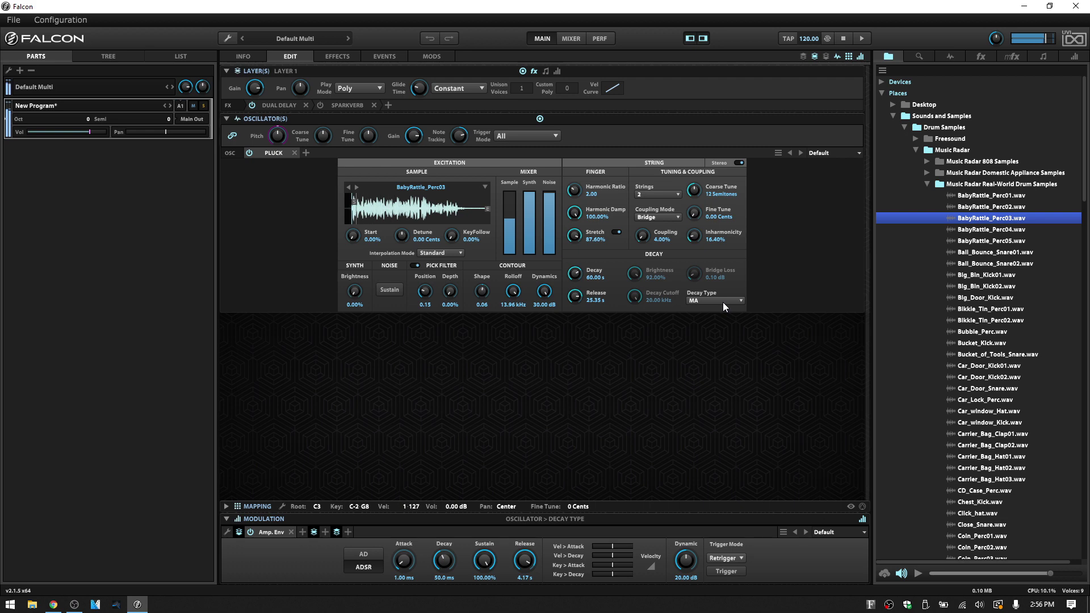
click(723, 302)
click(712, 323)
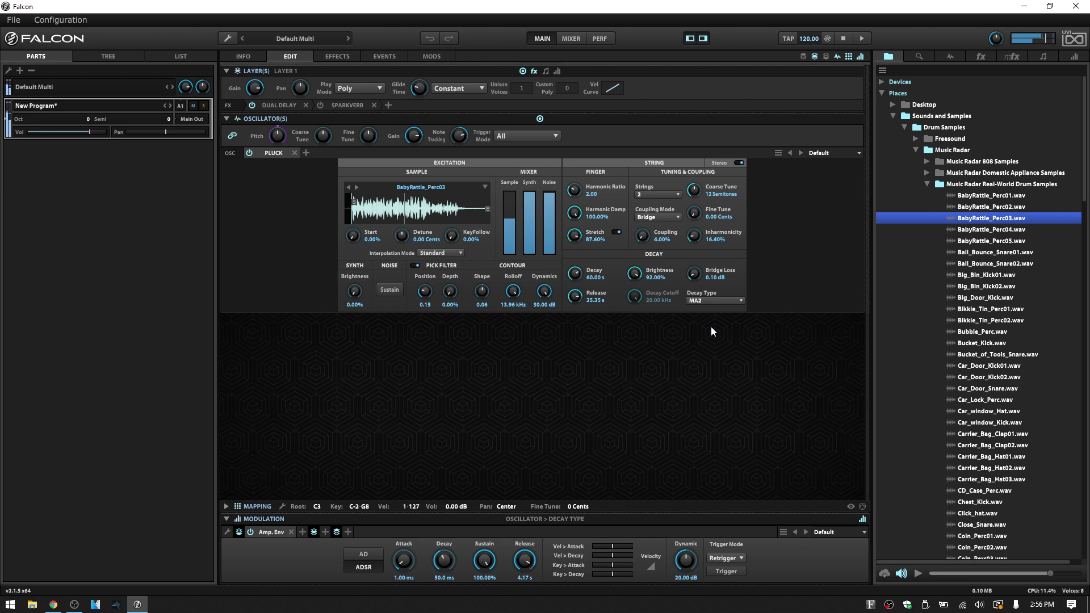
click(717, 301)
click(703, 335)
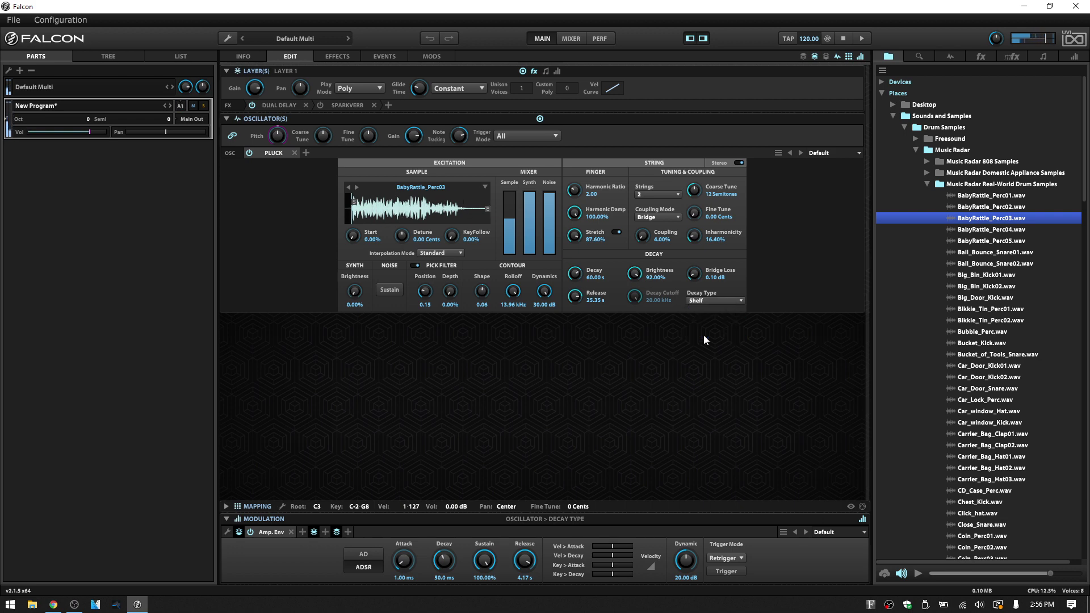